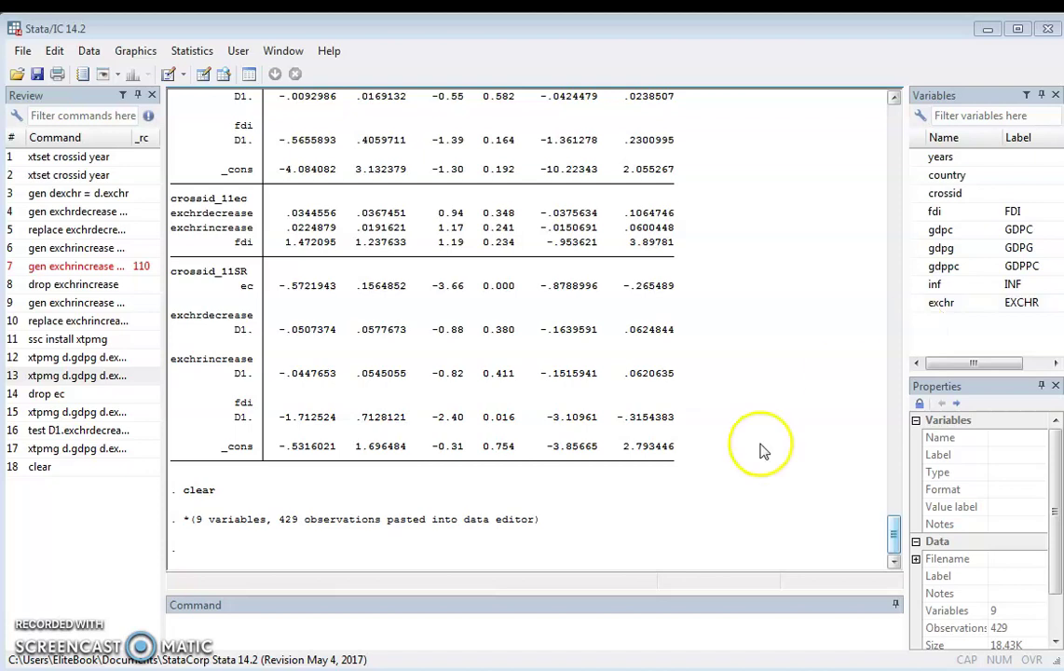
- Copy the panel declaration xtset crossid year from the do-file into the command line, leaving it unexecuted
click(213, 629)
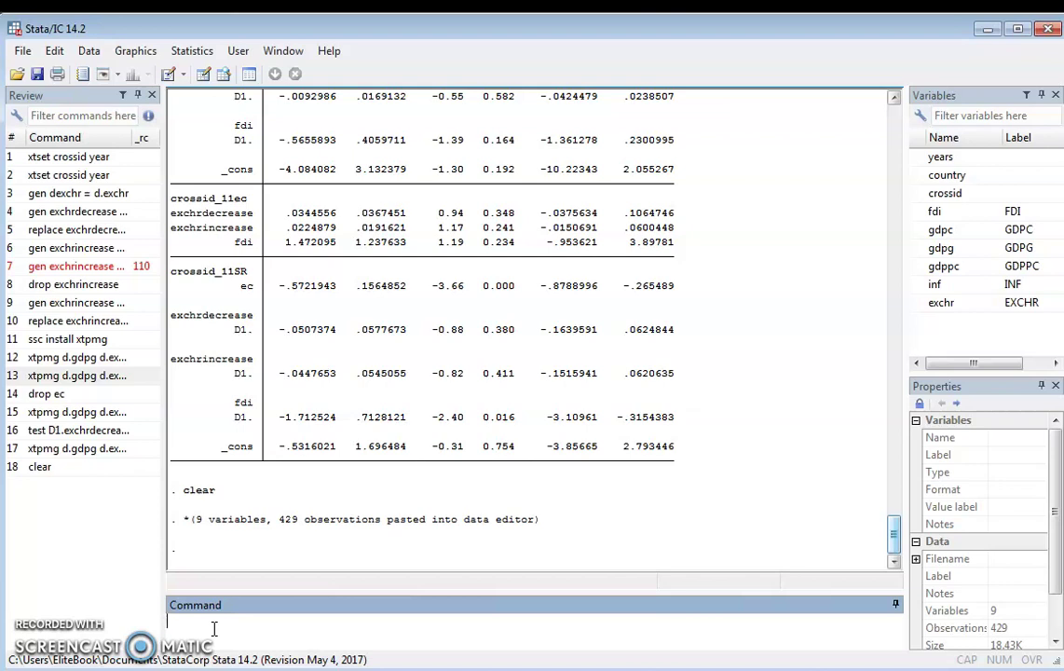
click(153, 620)
key(alt+Tab)
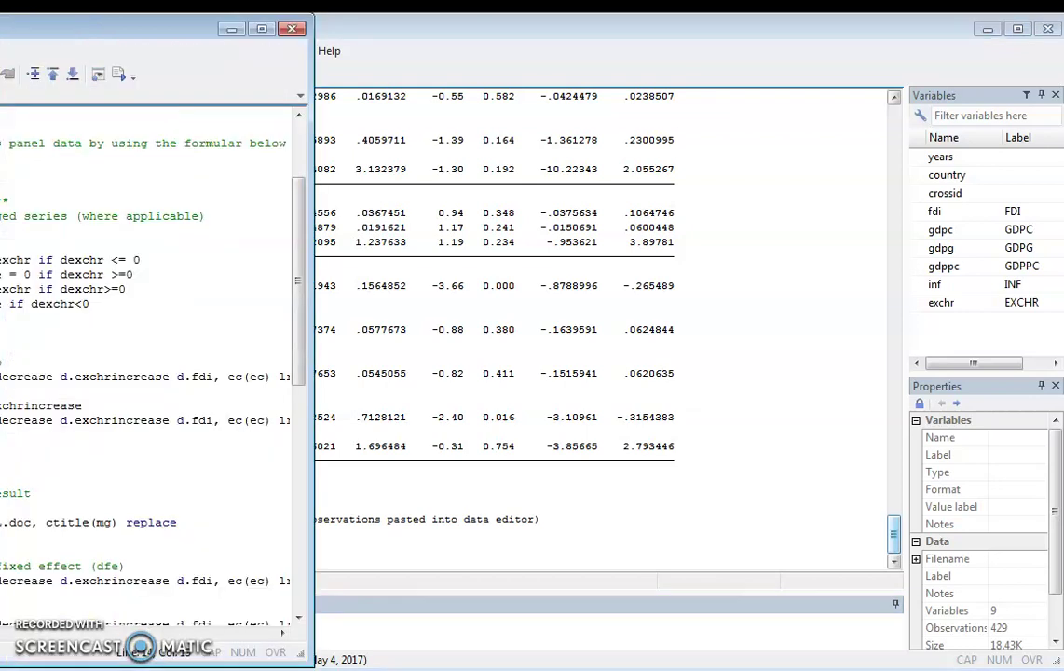
click(340, 626)
text(xtset crossid year)
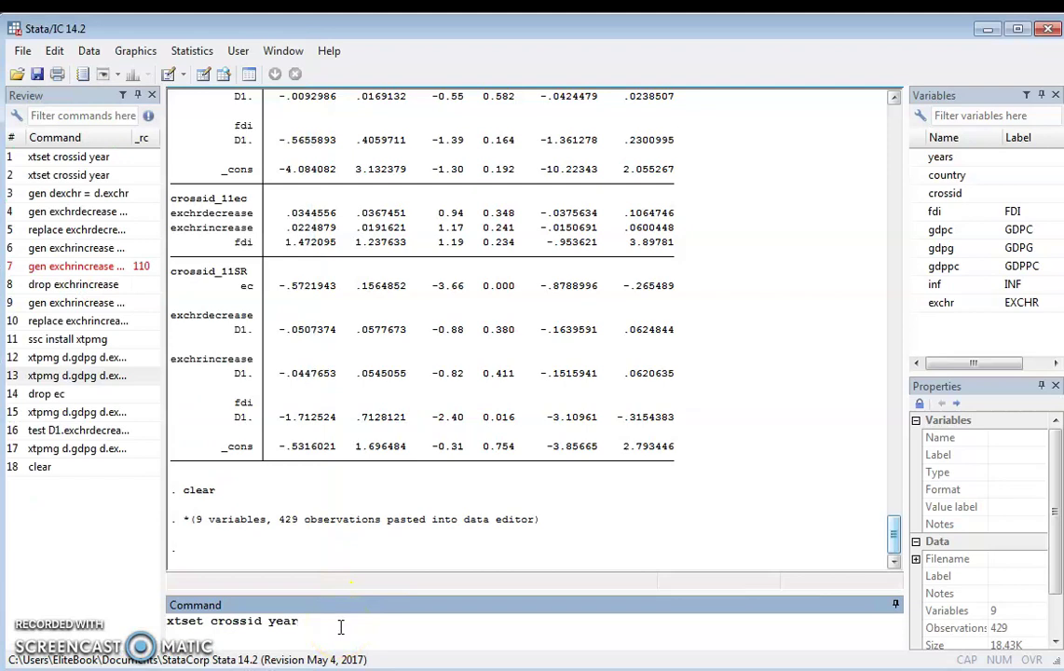
click(309, 629)
drag(213, 619, 262, 629)
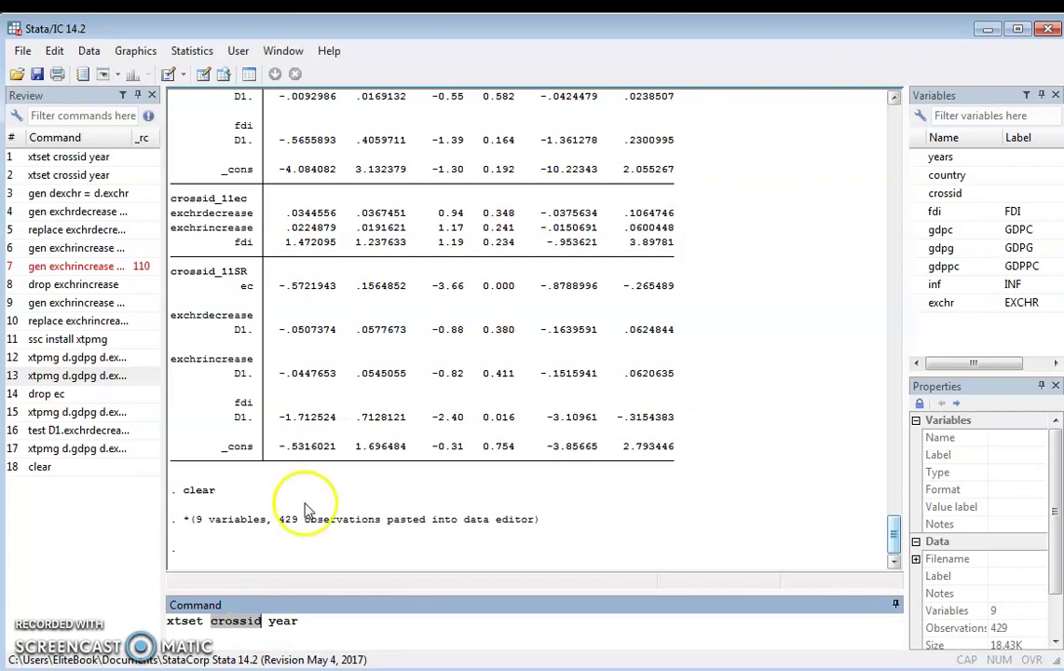
- Examine how the crossid column identifies each country in the Data Editor, down to the Burkina Faso rows
click(205, 76)
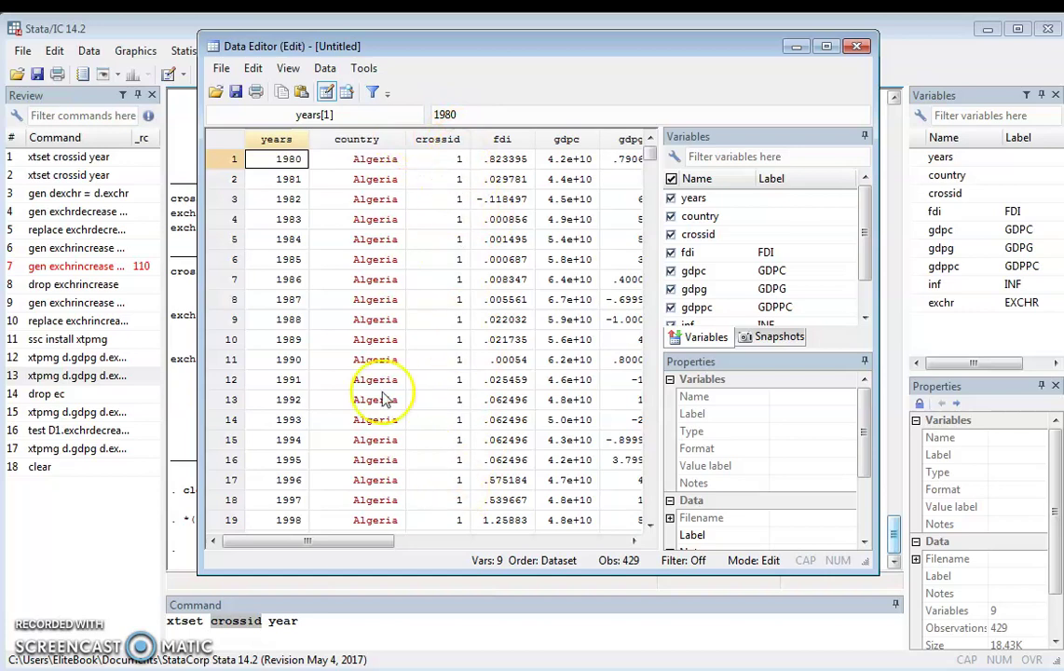
click(650, 524)
drag(649, 524, 650, 525)
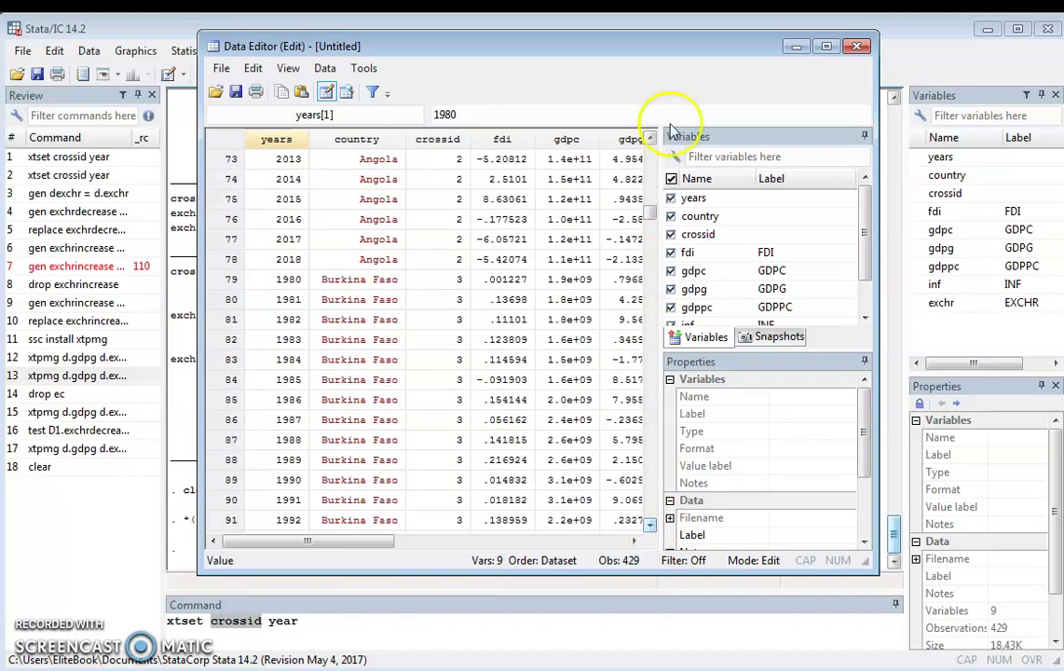
click(797, 45)
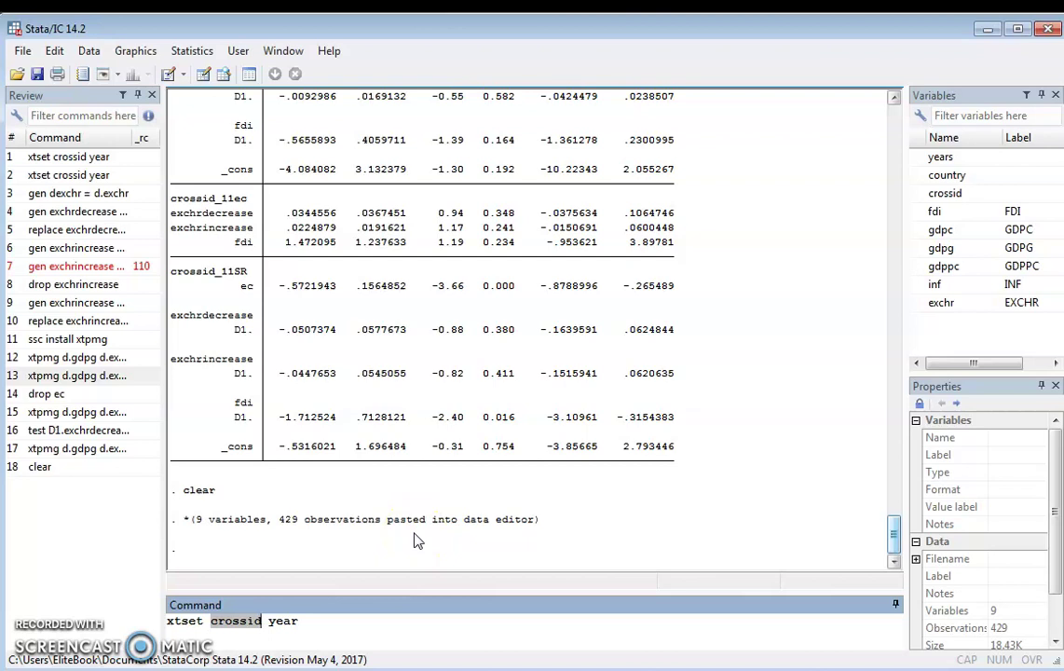
- Run xtset crossid year to declare crossid as the panel variable and year as the time variable
click(285, 619)
double_click(235, 621)
click(239, 624)
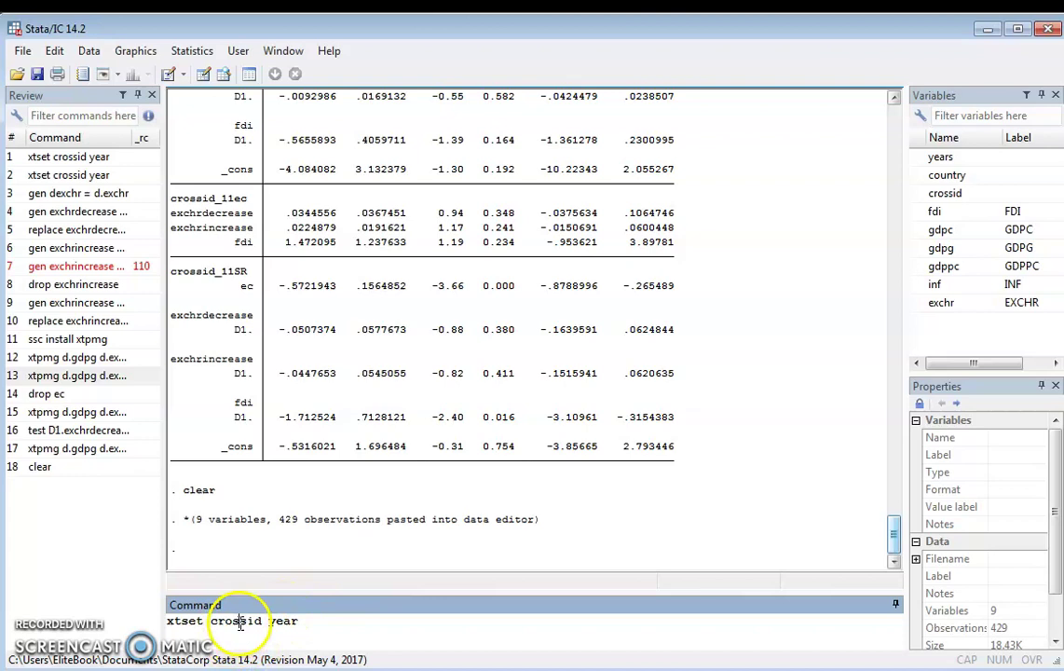
key(Return)
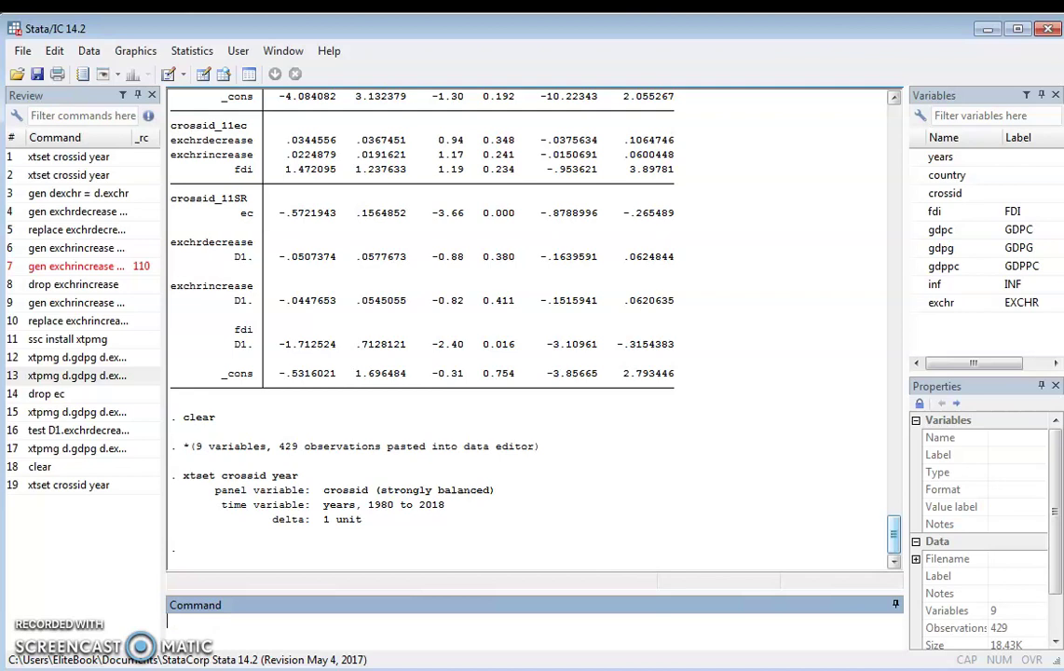
- Generate the first difference of the exchange rate by running gen dexchr = d.exchr from the do-file
key(alt+Tab)
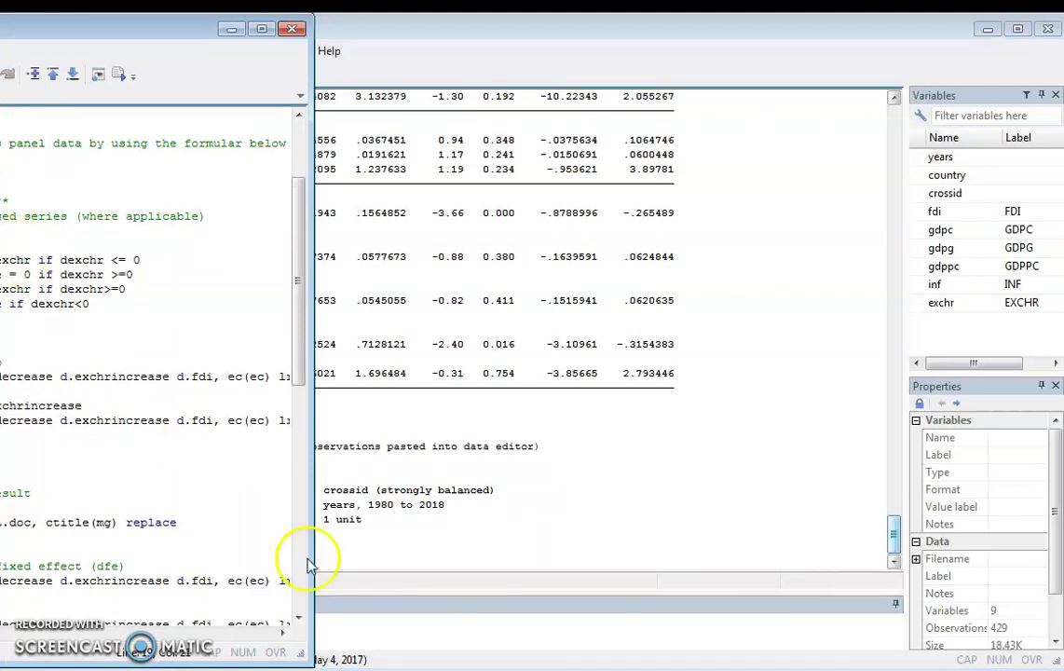
click(344, 630)
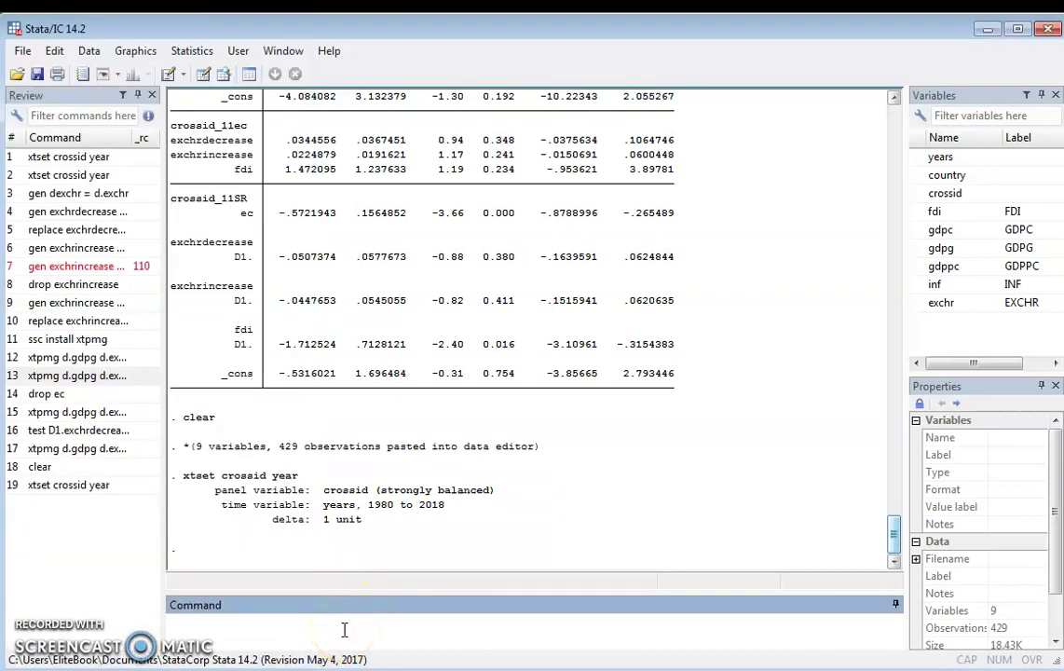
text(gen dexchr = d.exchr)
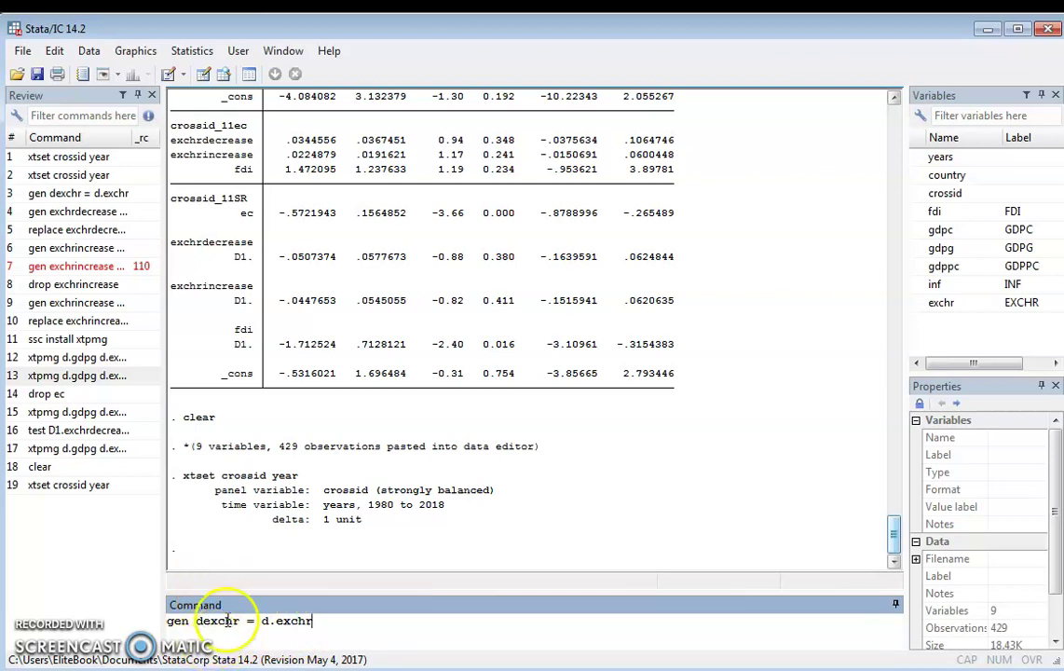
double_click(288, 622)
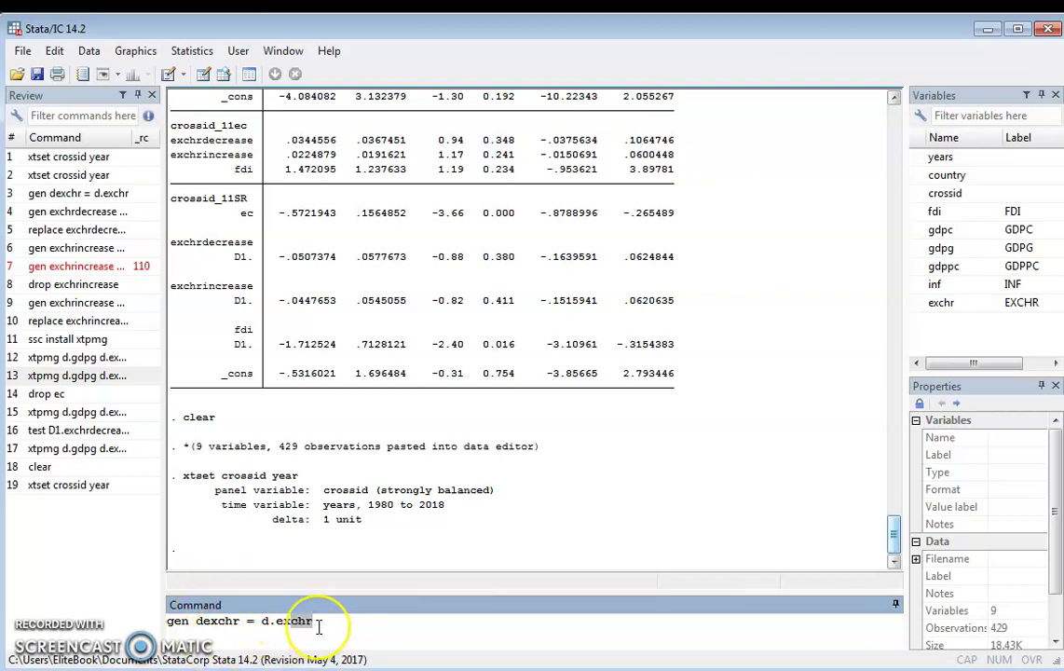
click(319, 626)
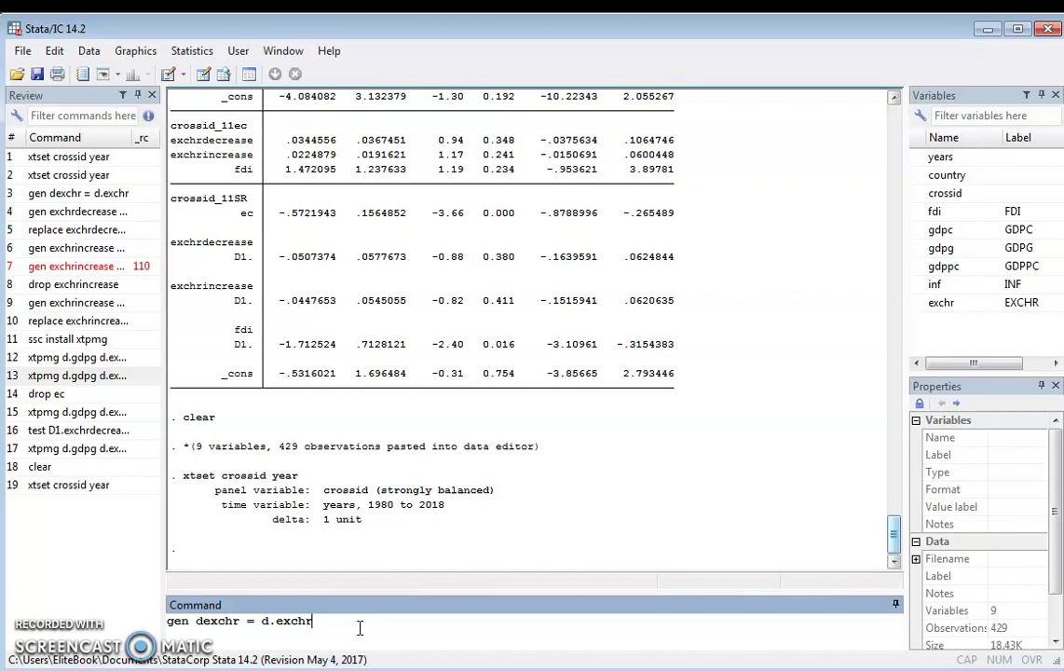
key(Return)
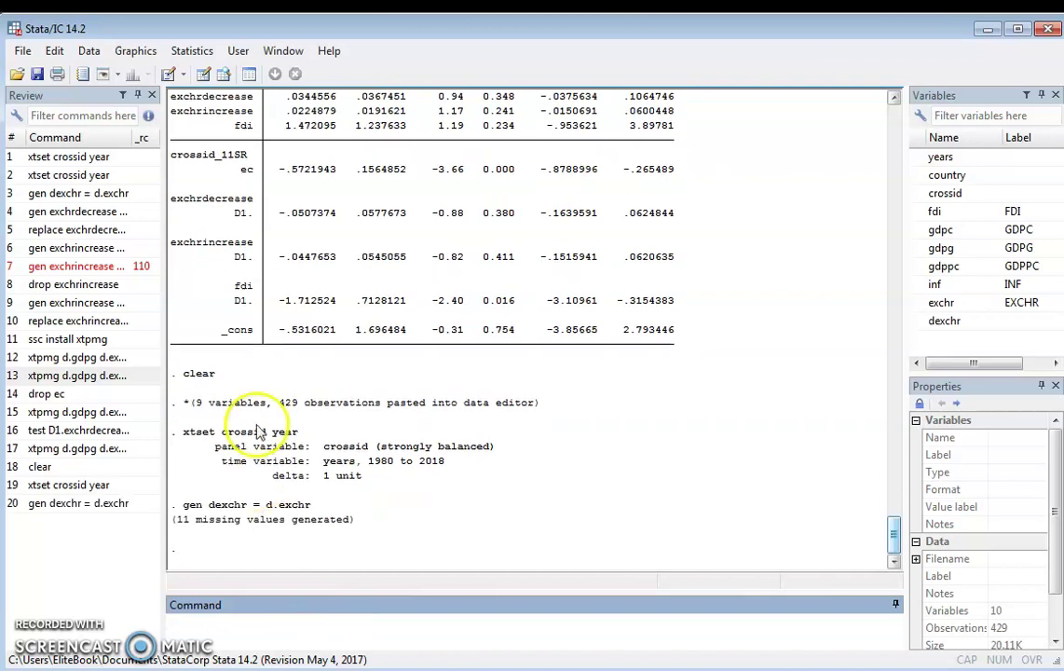
- Inspect the new dexchr column next to exchr in the Data Editor, then return to the main window
click(204, 76)
drag(340, 545, 486, 550)
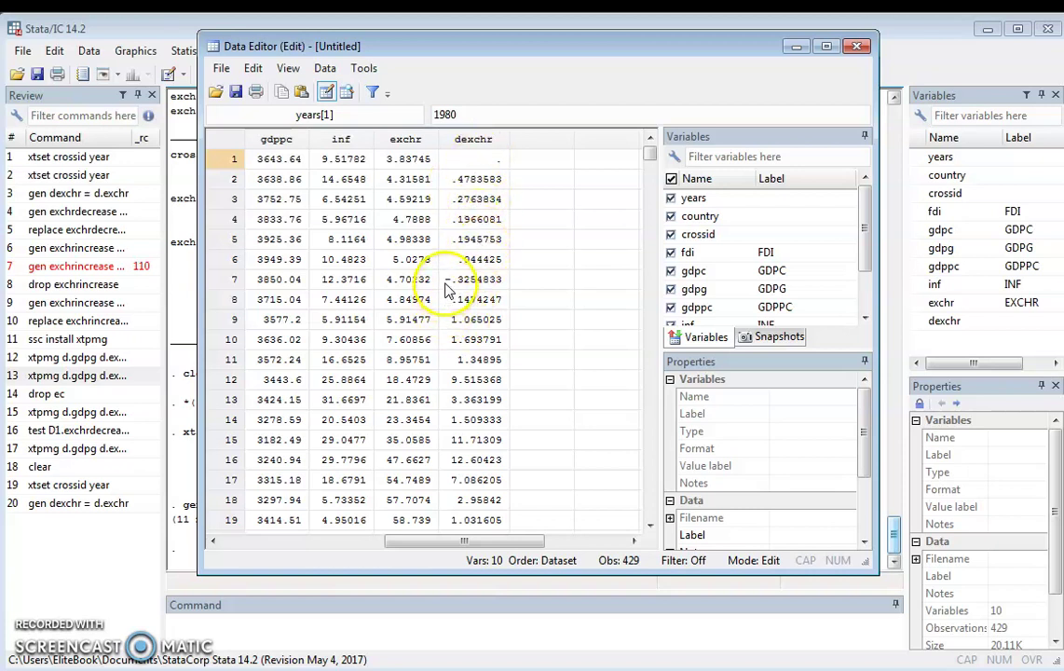
click(796, 47)
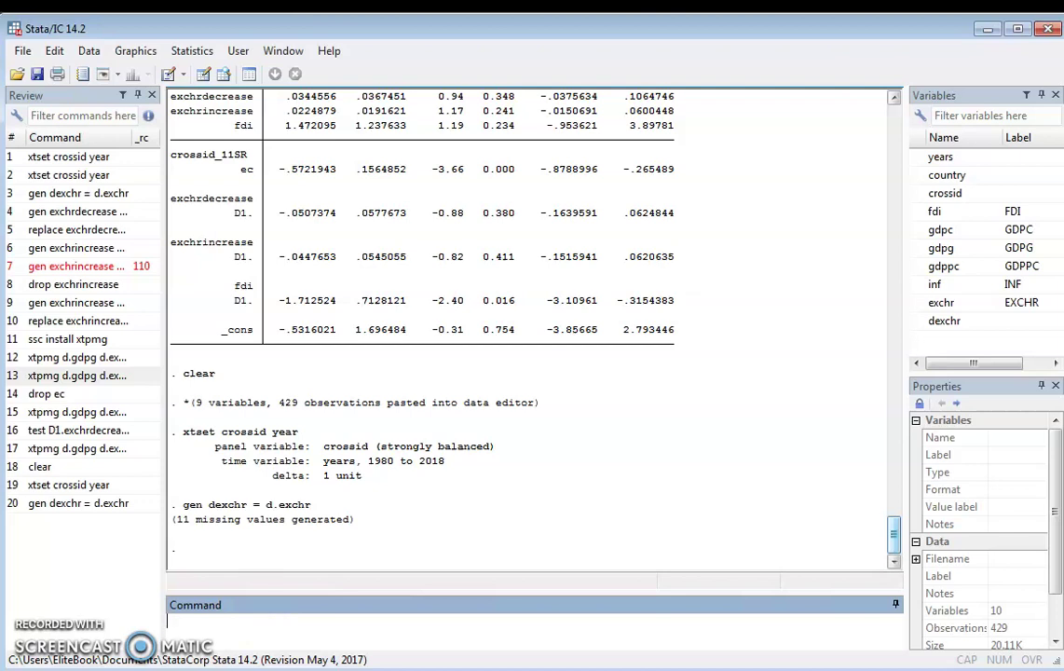
- Create the negative exchange rate series by running gen exchrdecrease = exchr if dexchr <= 0 from the do-file
key(alt+Tab)
triple_click(152, 260)
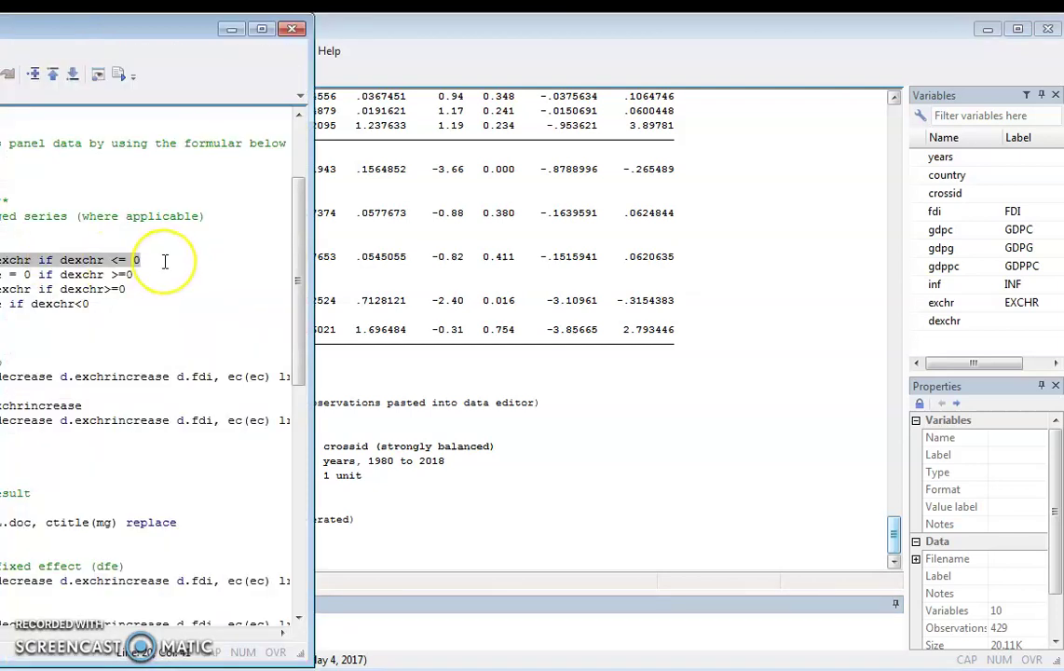
click(333, 634)
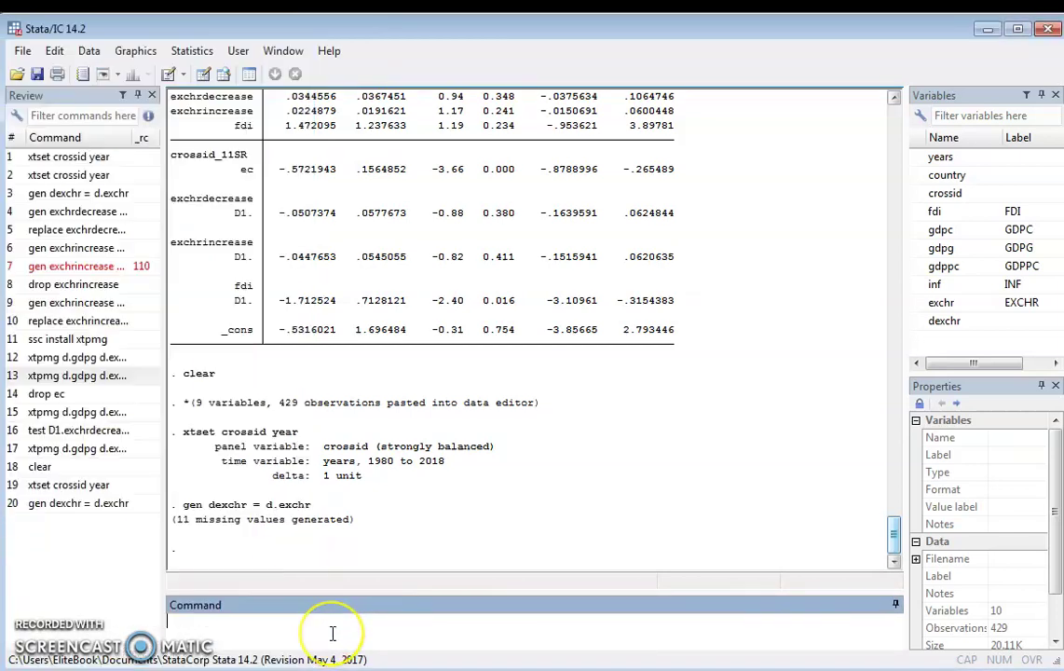
text(gen exchrdecrease = exchr if dexchr <= 0)
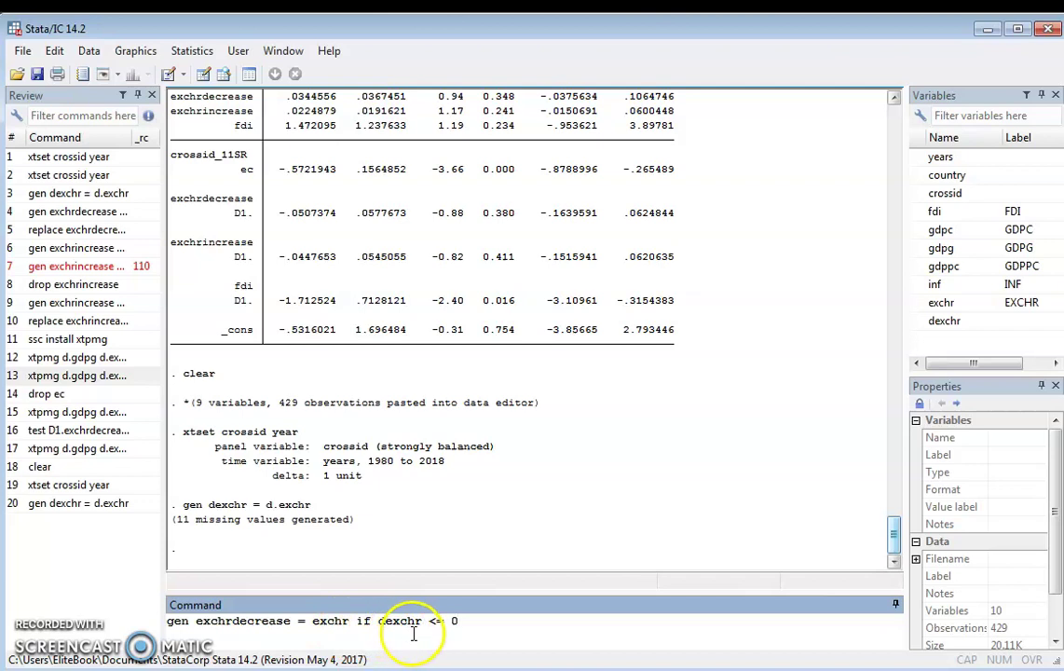
click(462, 629)
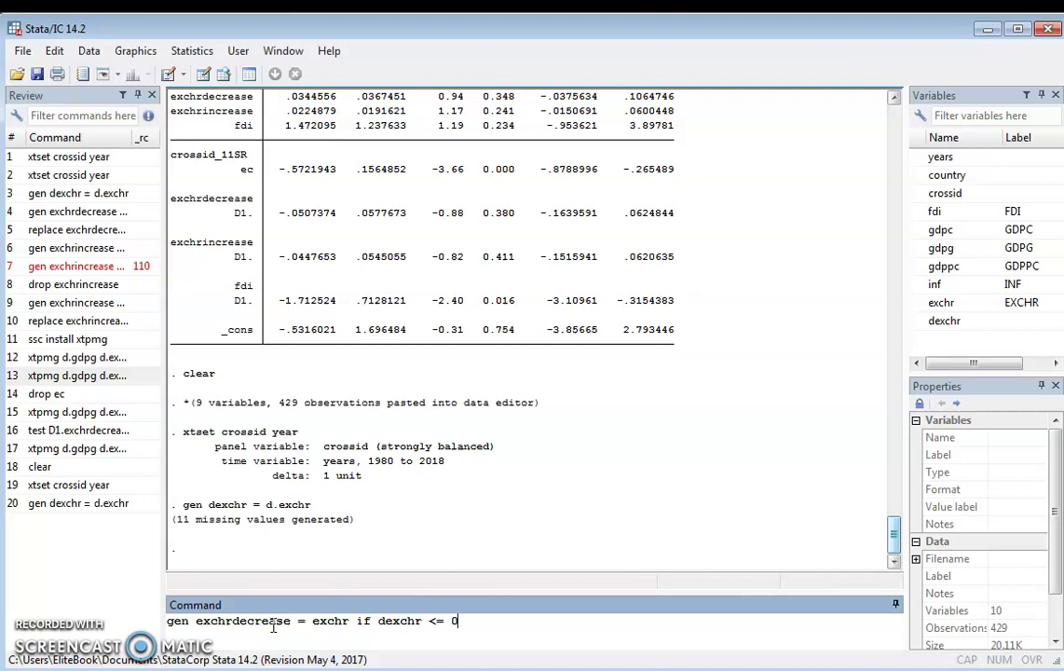
key(Return)
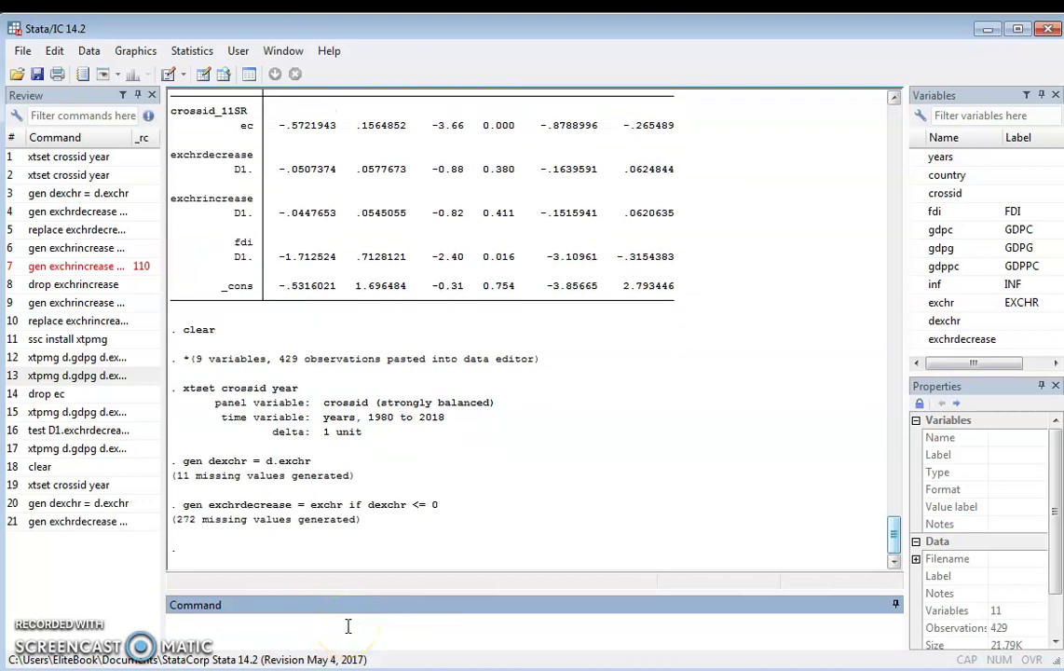
- Compare the exchrdecrease values with the dexchr column in the Data Editor, then return to the main window
click(204, 76)
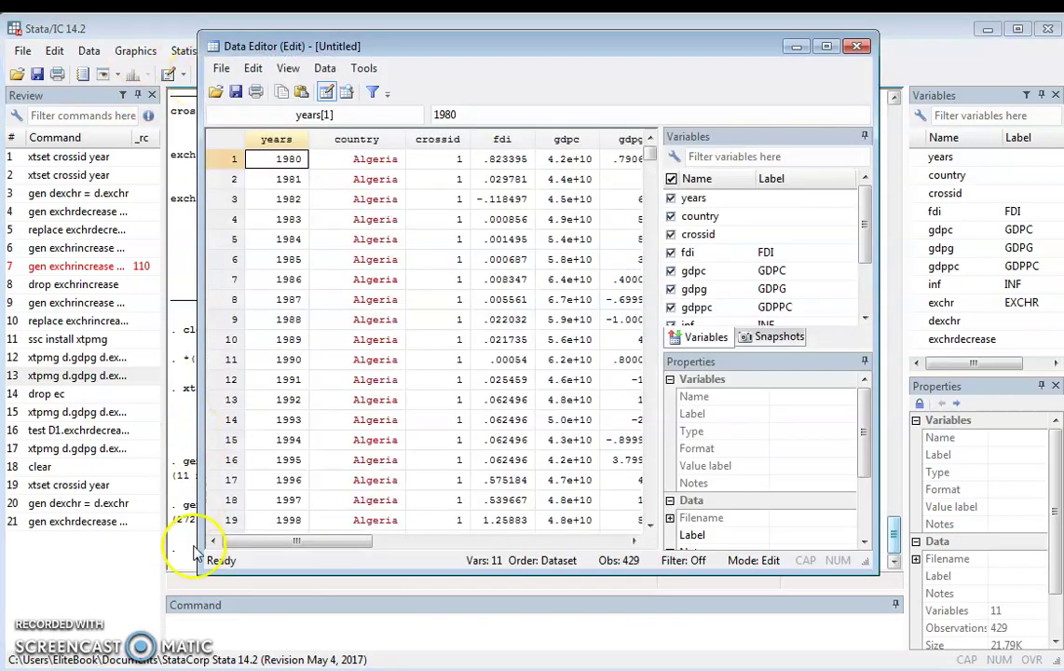
drag(265, 542, 434, 539)
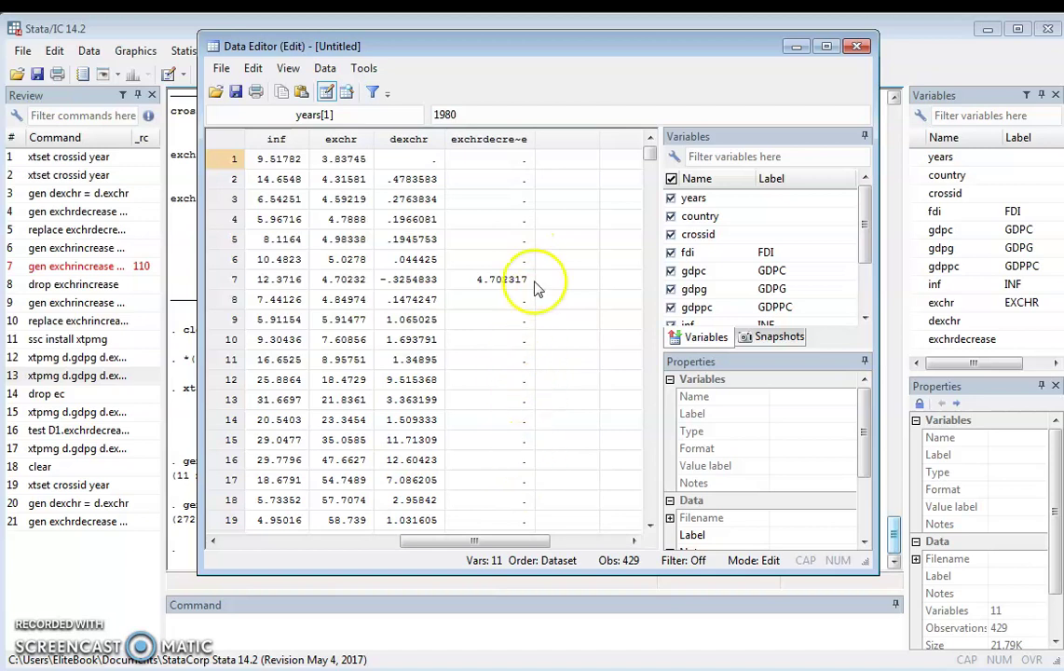
click(795, 48)
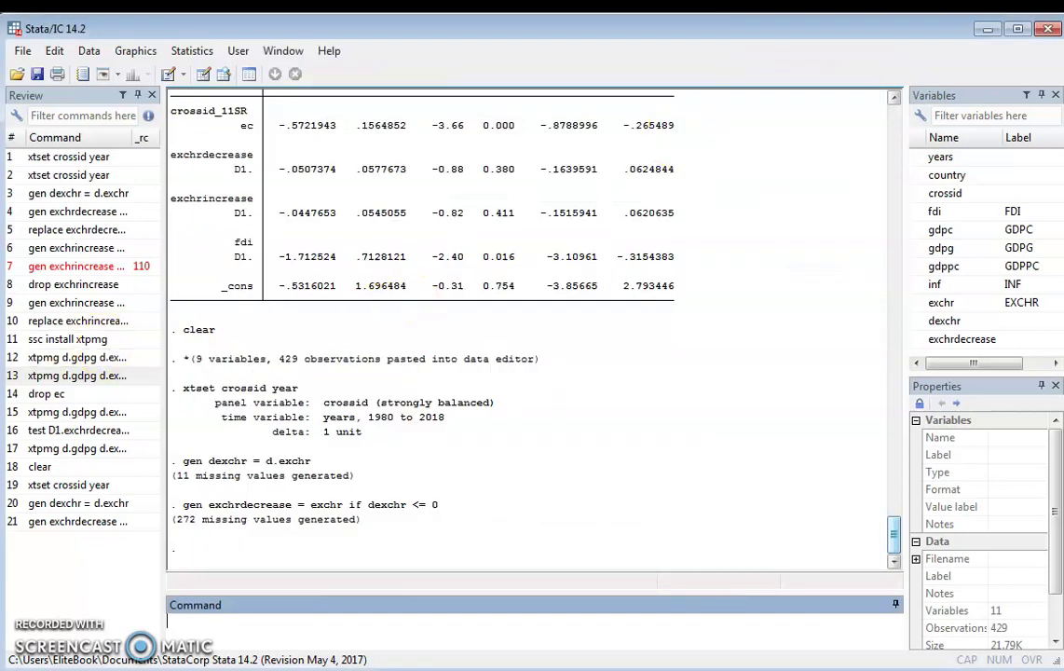
- Set exchrdecrease to zero for non-negative changes by running replace exchrdecrease = 0 if dexchr >=0 from the do-file
key(ctrl+9)
drag(2, 274, 147, 276)
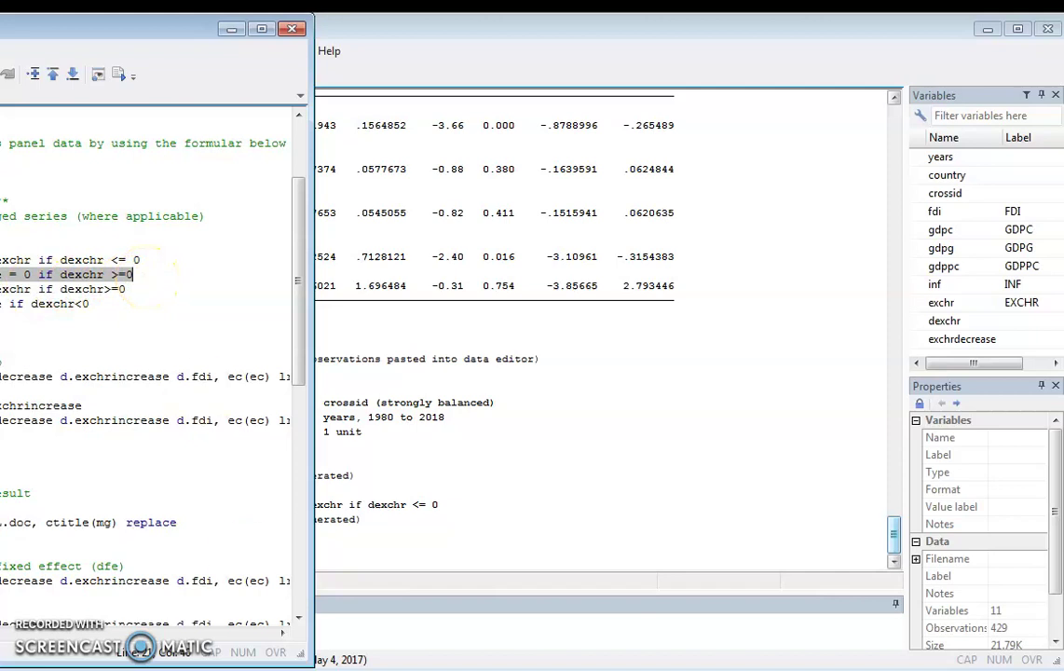
click(345, 636)
text(replace exchrdecrease = 0 if dexchr >=0)
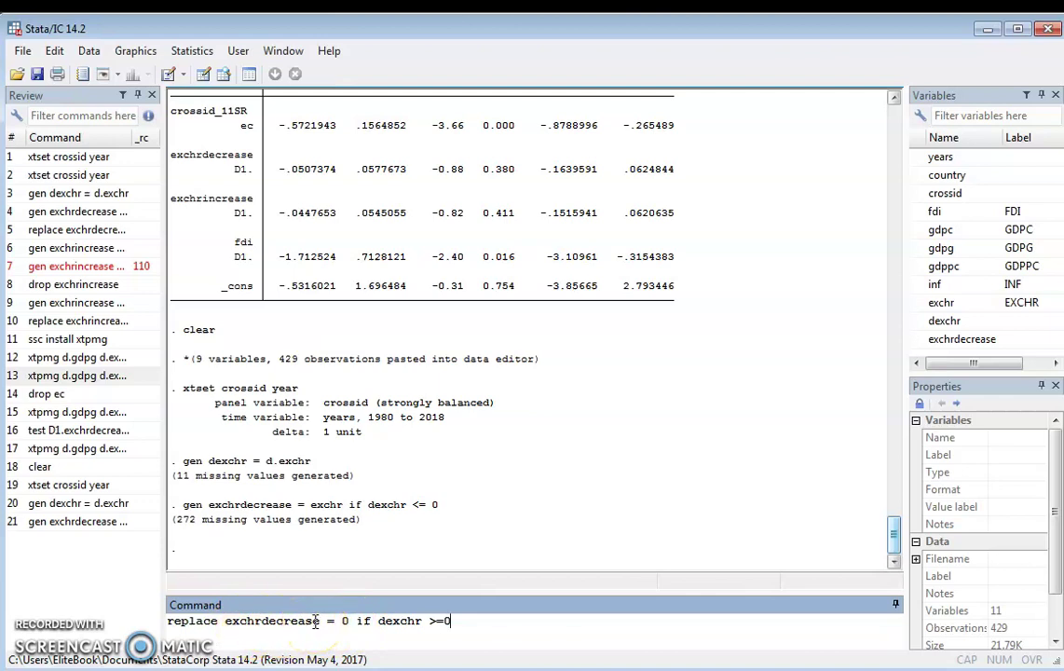
key(Return)
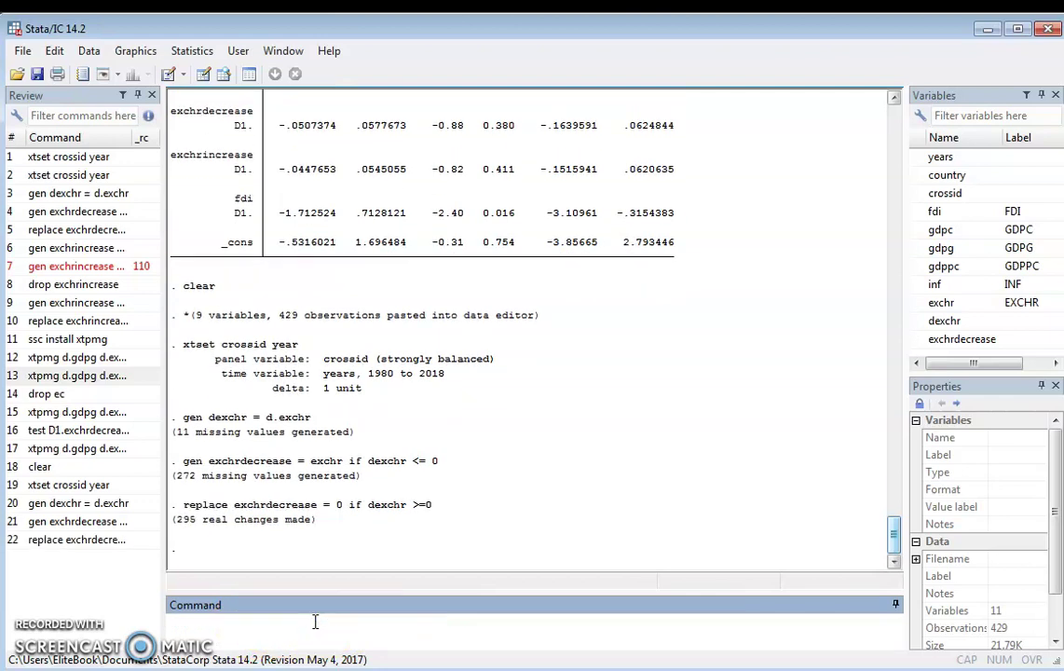
- Check the replaced exchrdecrease values in the Data Editor, then close it
click(203, 76)
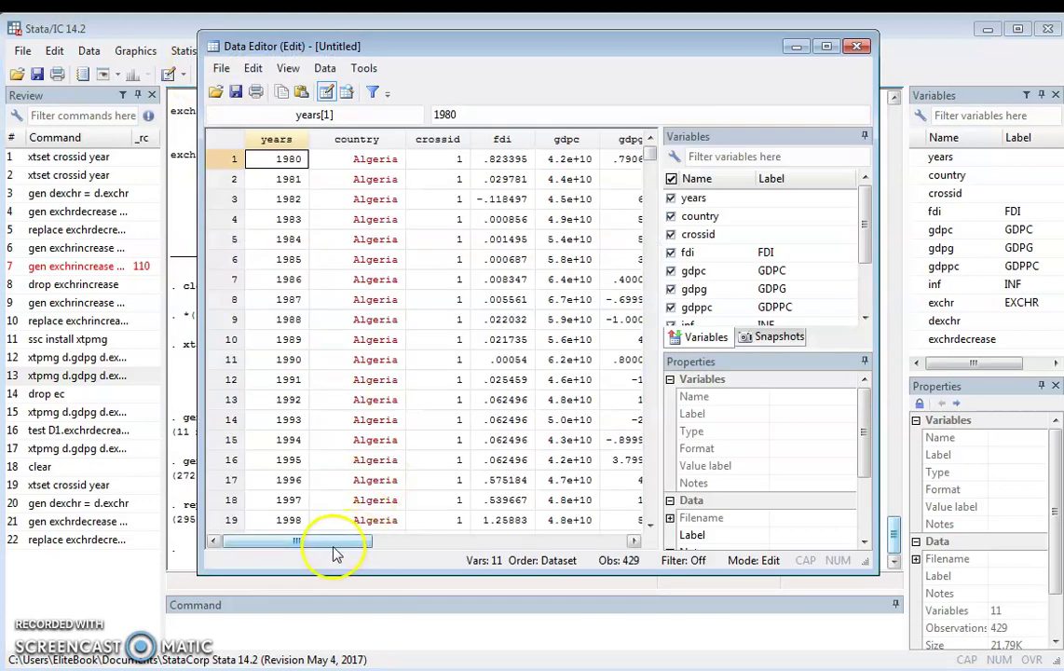
drag(334, 548, 476, 549)
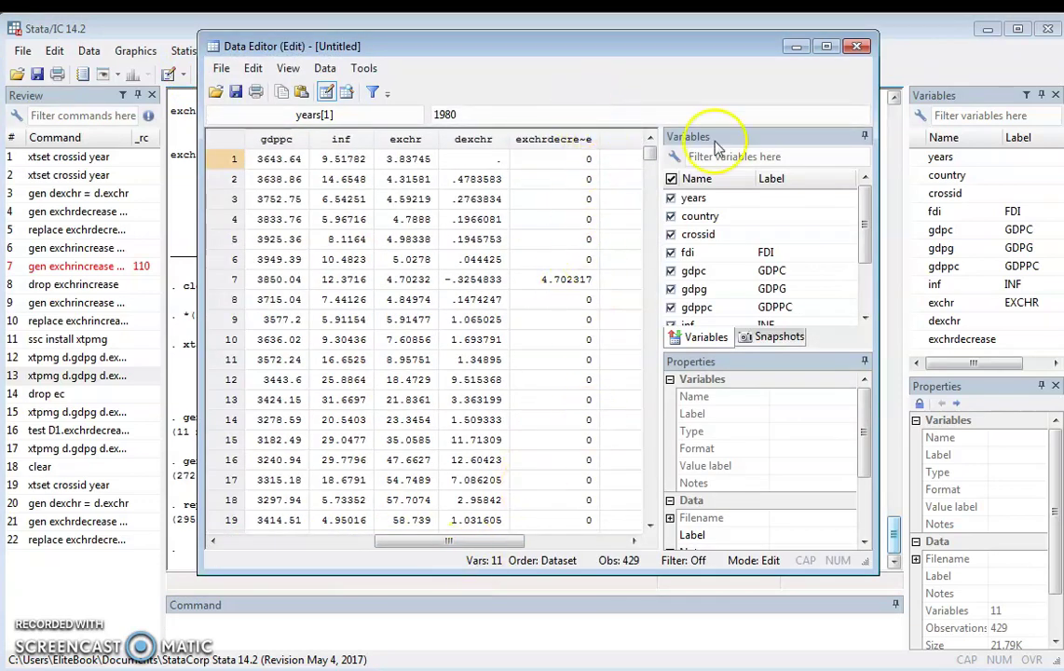
click(856, 46)
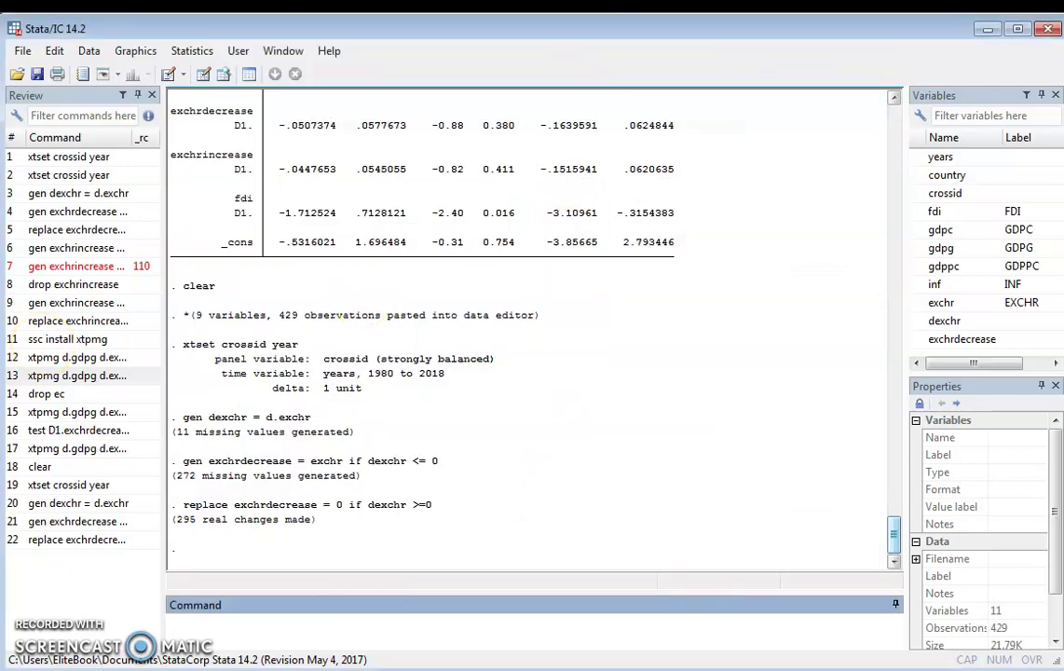
- Create the positive exchange rate series by running gen exchrincrease = exchr if dexchr>=0 from the do-file
key(alt+Tab)
drag(2, 289, 161, 292)
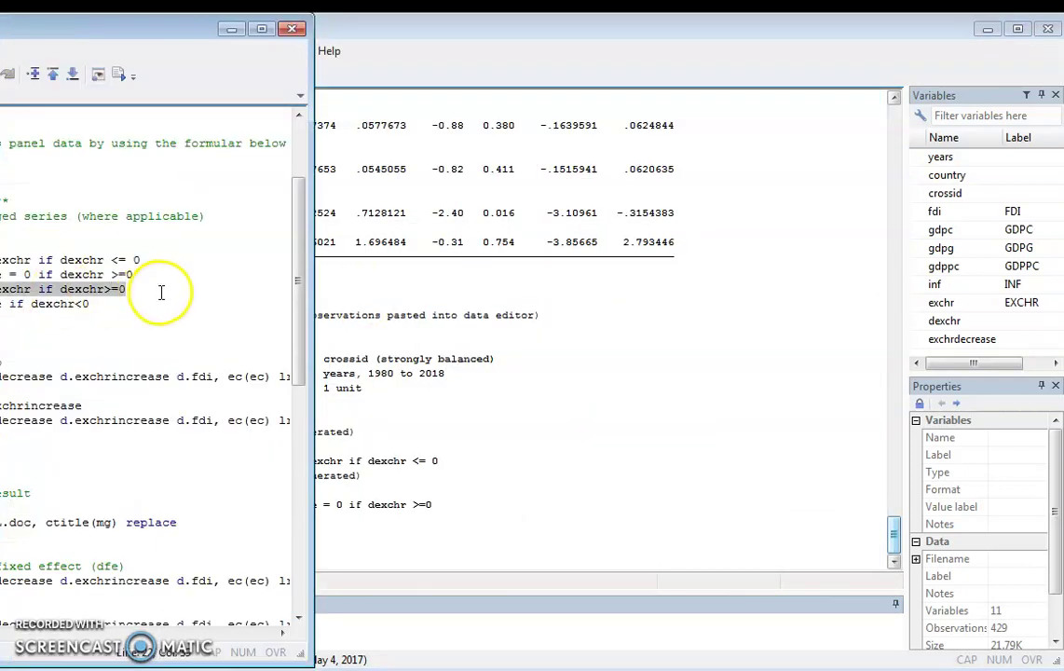
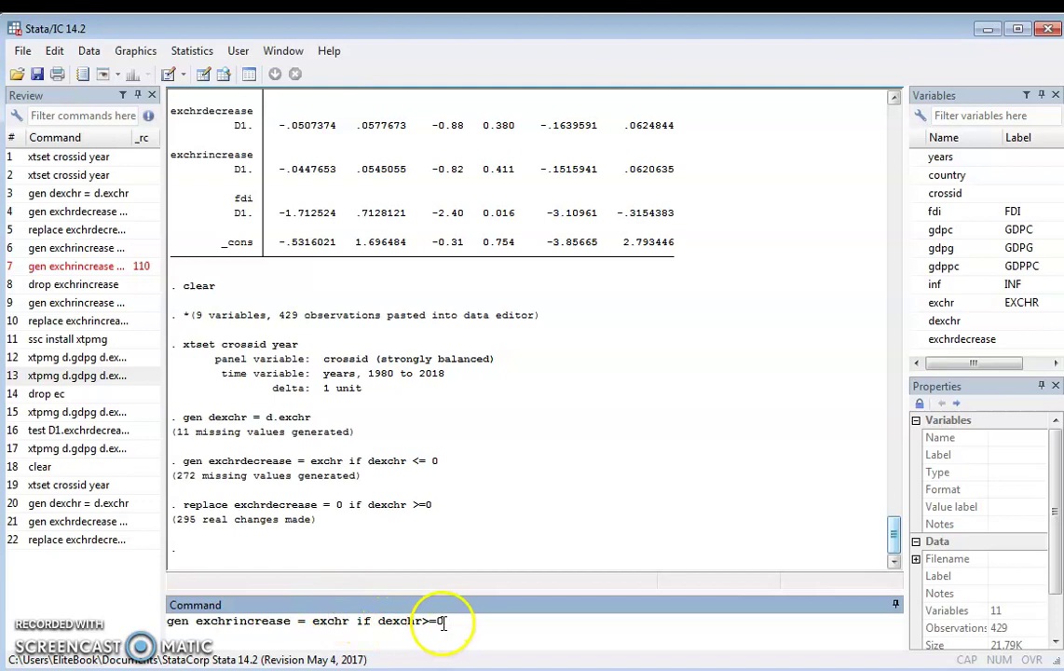
key(Return)
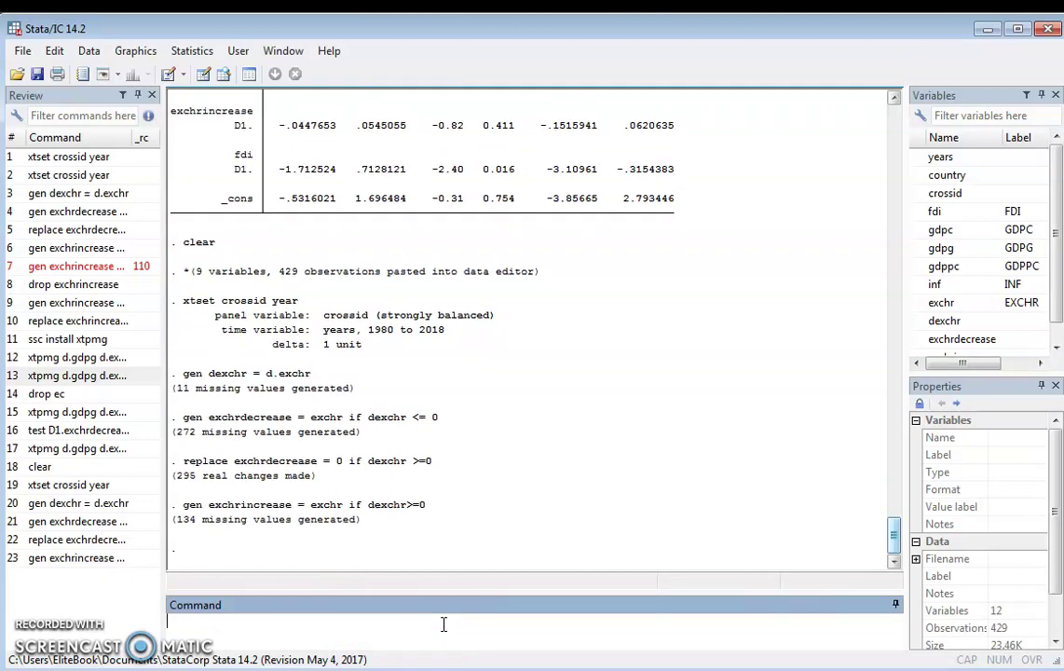
- Compare the exchrincrease values with the dexchr and exchrdecrease columns in the Data Editor, then return to the main window
click(204, 79)
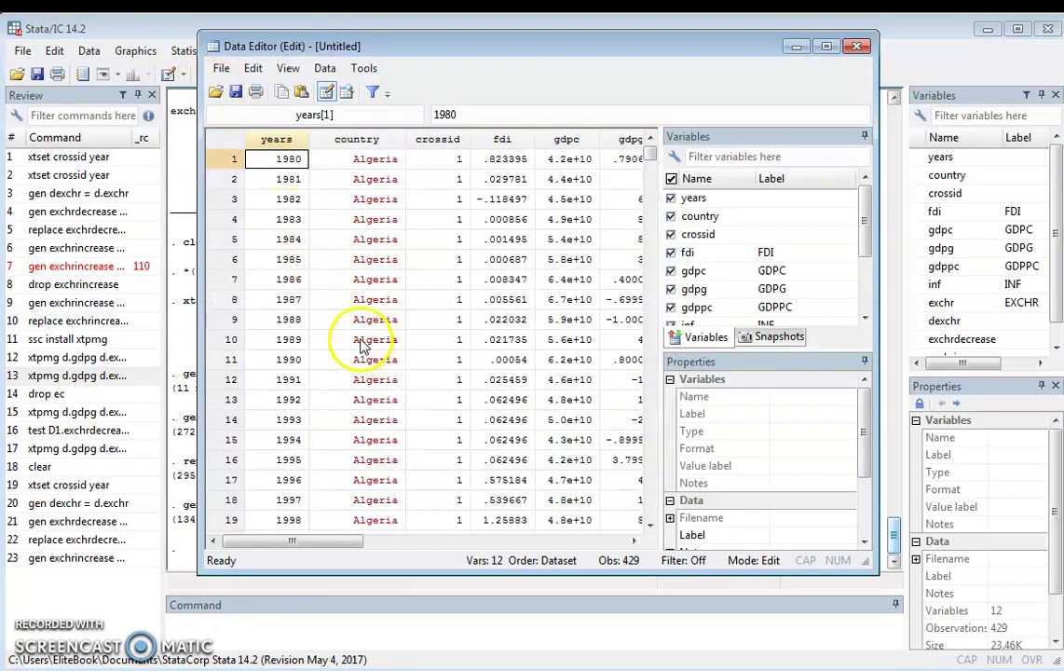
drag(321, 540, 520, 547)
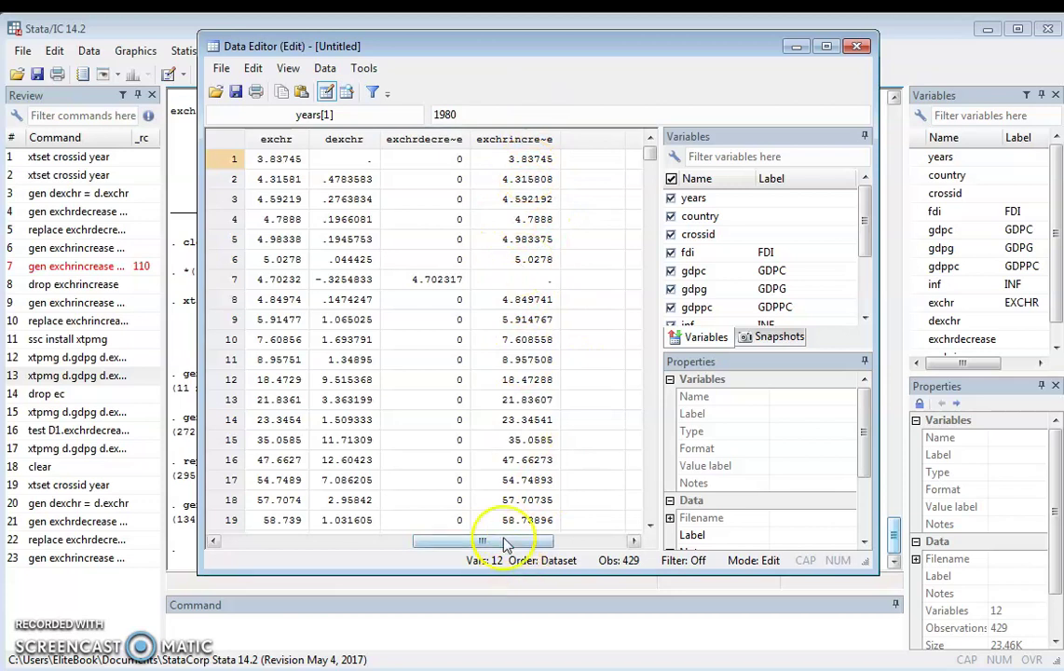
drag(504, 543, 457, 542)
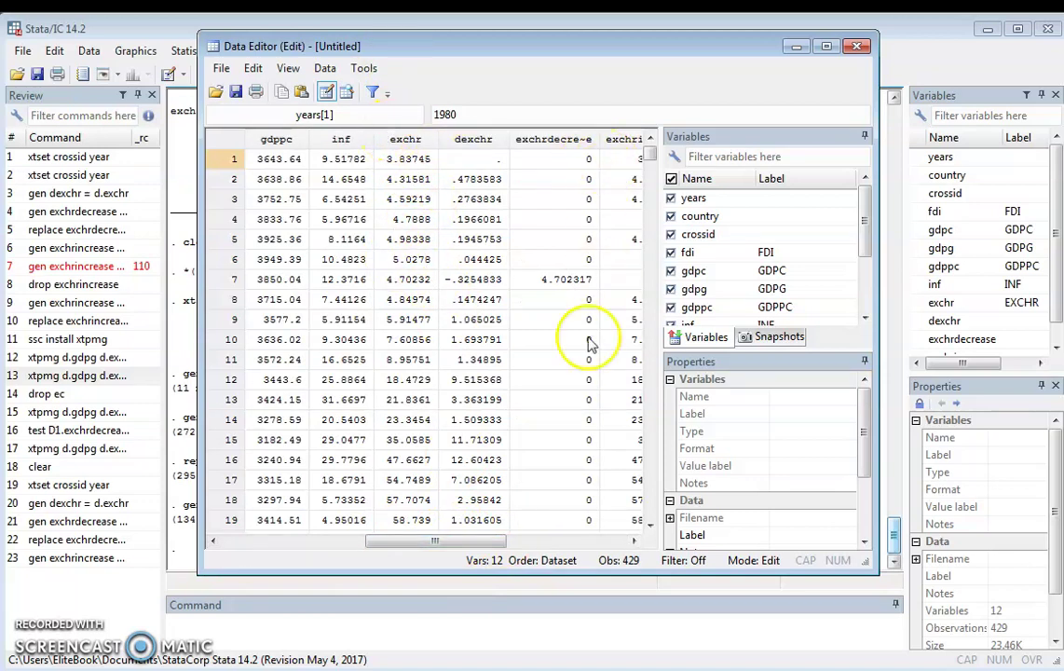
drag(390, 552, 411, 546)
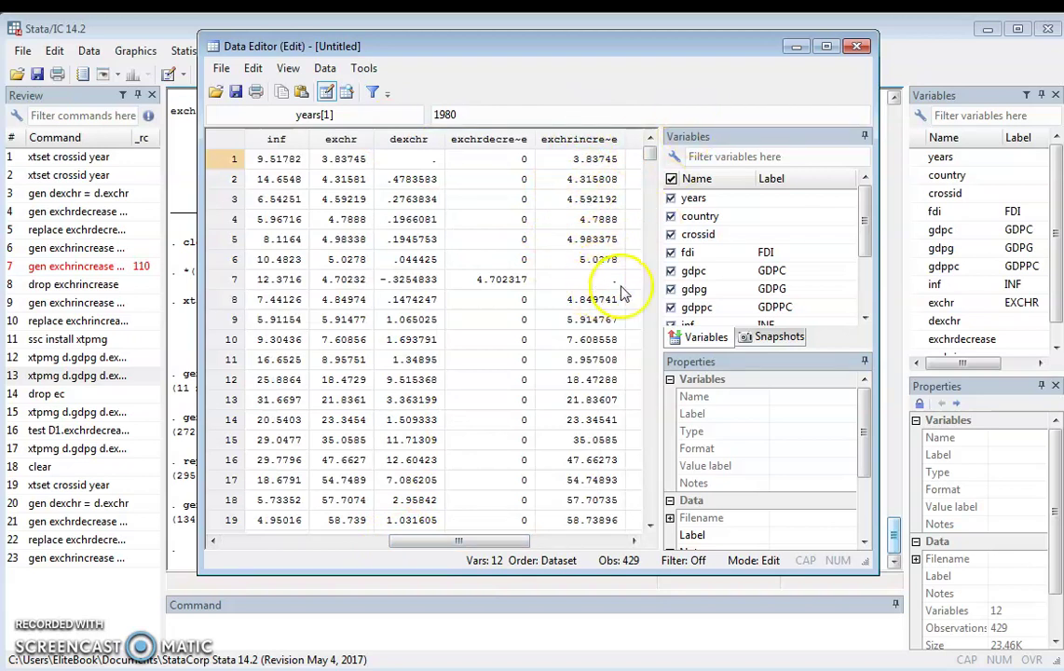
click(796, 48)
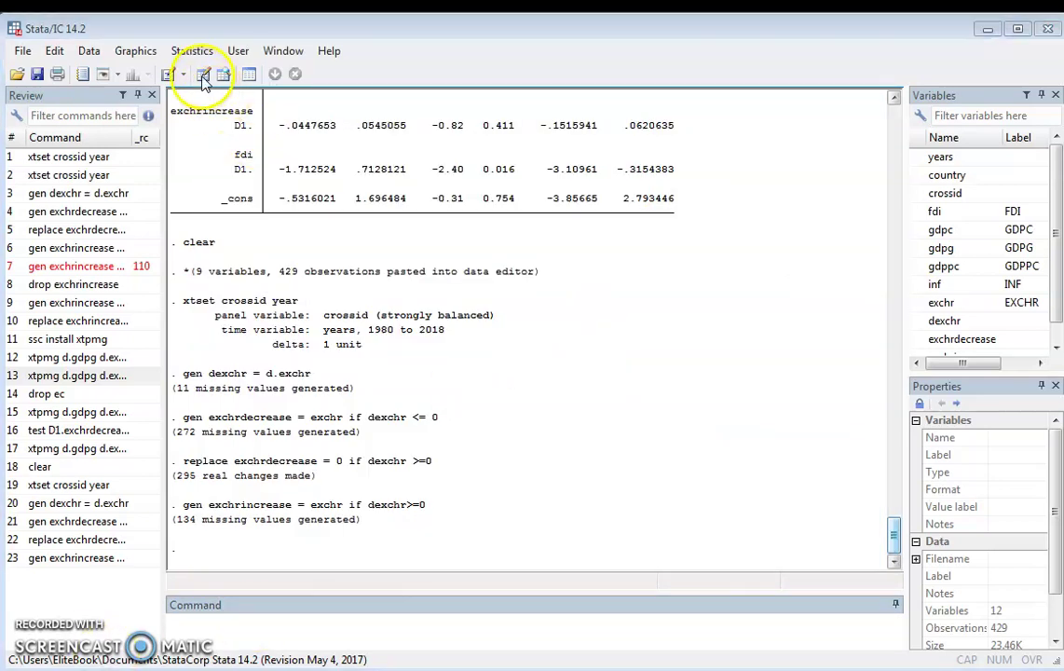
click(204, 81)
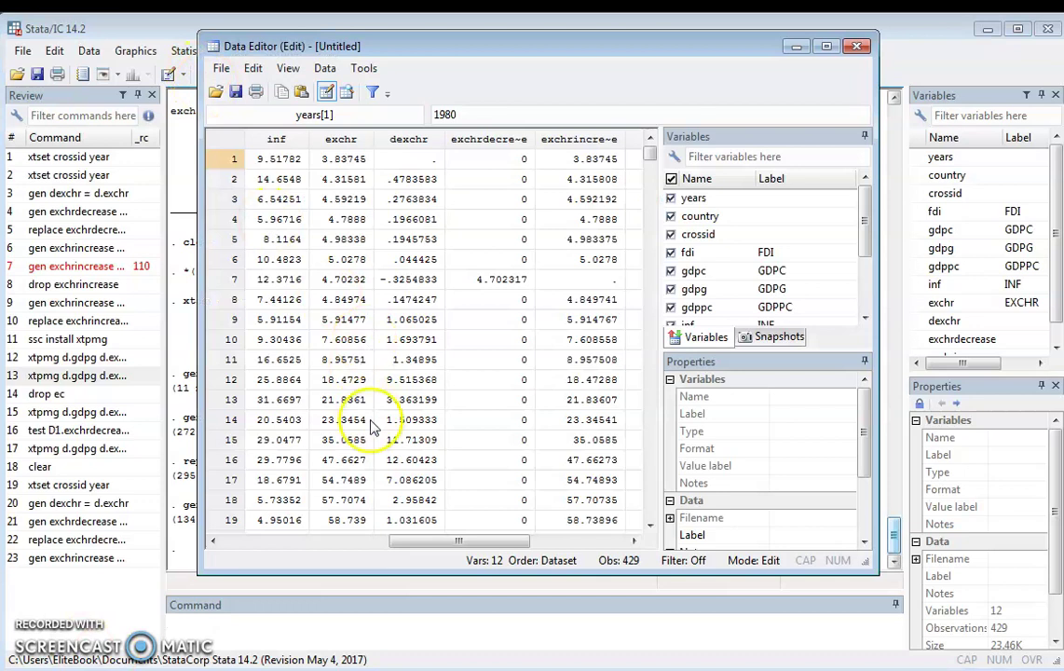
drag(432, 542, 470, 542)
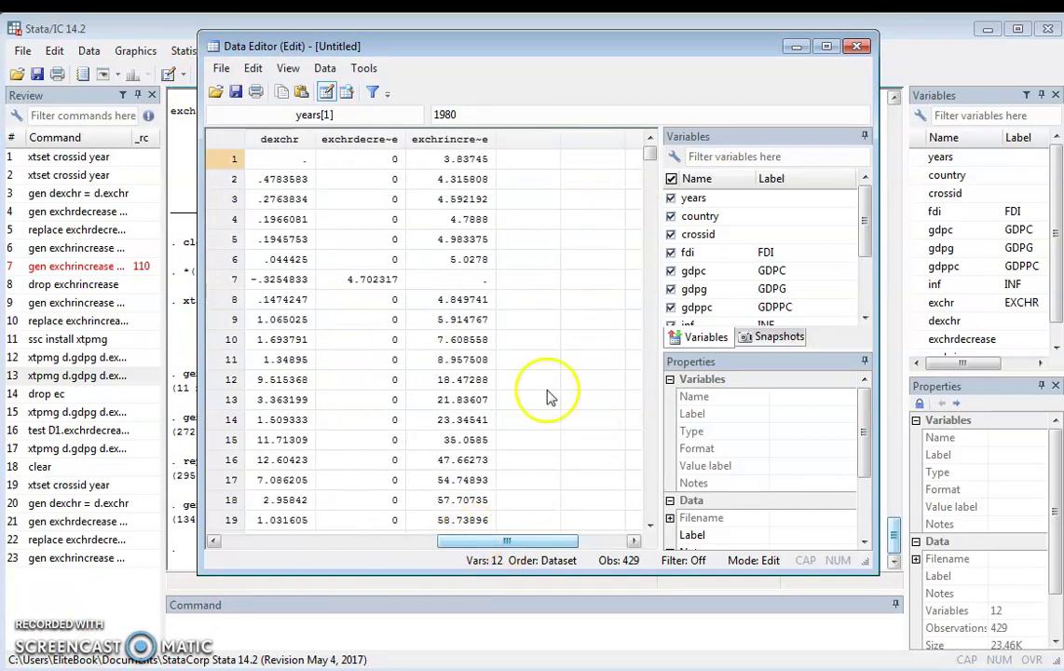
click(799, 45)
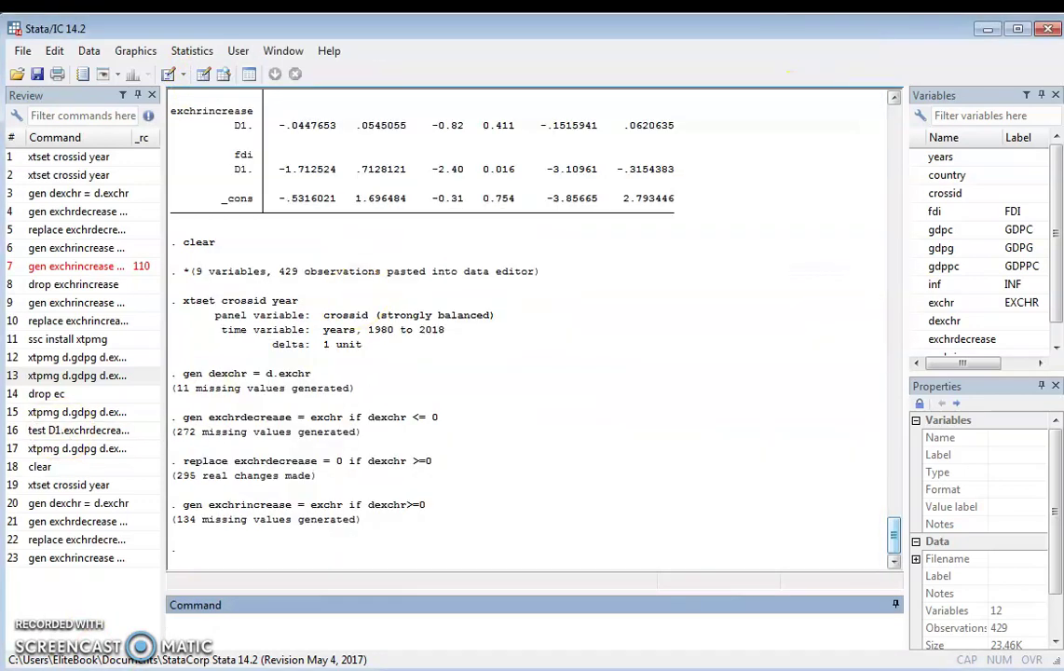
- Set exchrincrease to zero for negative changes by copying the do-file line and running it as replace exchrincrease = 0 if dexchr<0
key(ctrl+9)
drag(2, 304, 116, 308)
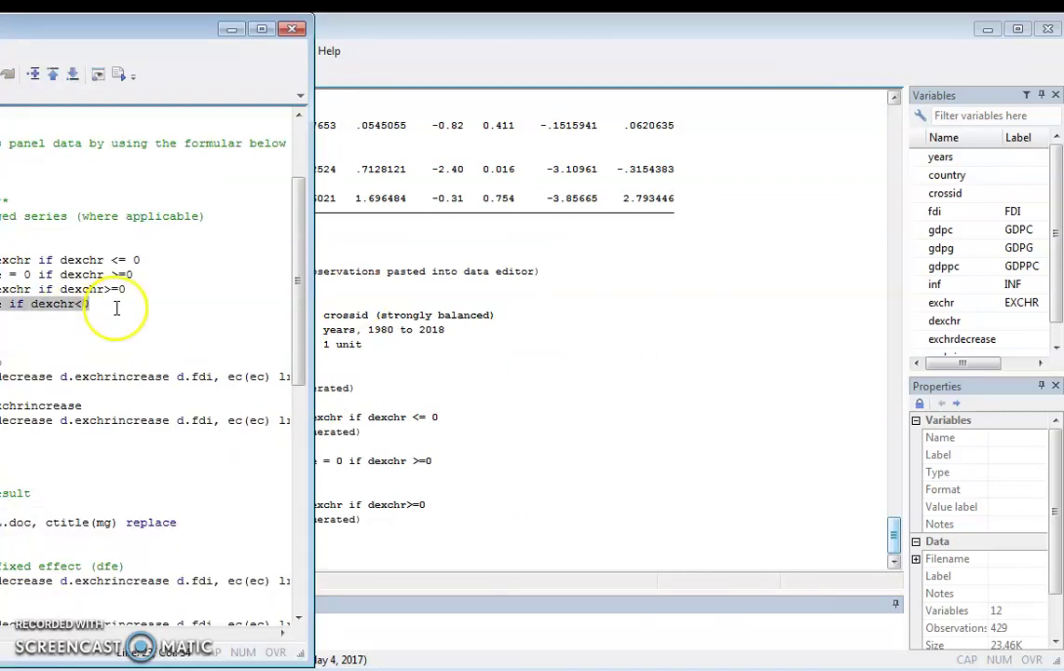
click(354, 638)
text(replace exchrincrease if dexchr<0)
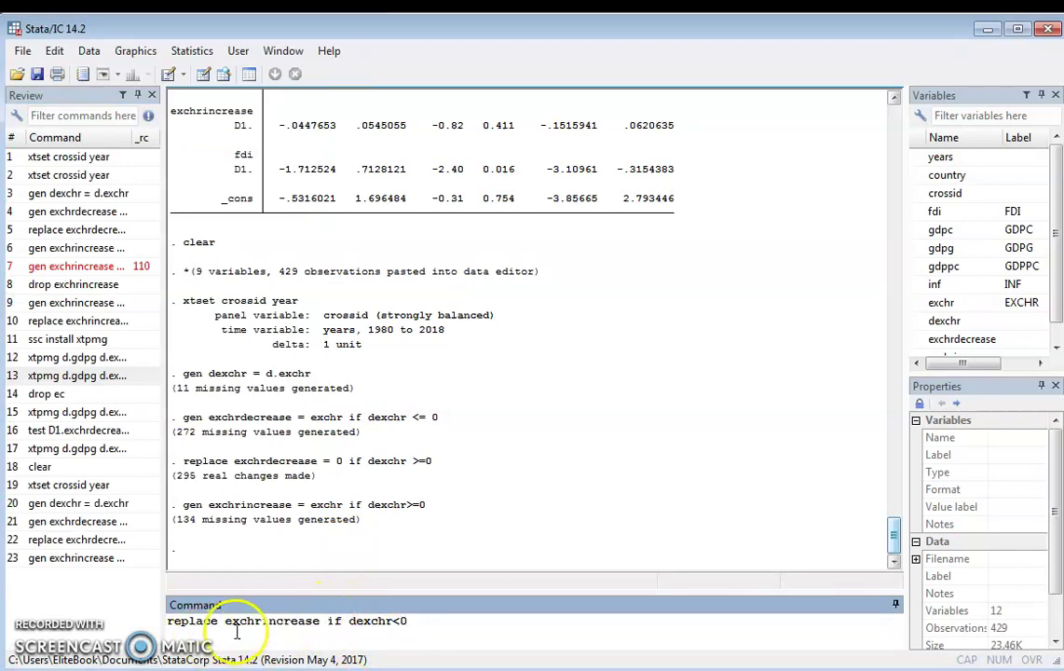
click(325, 645)
text(= 0)
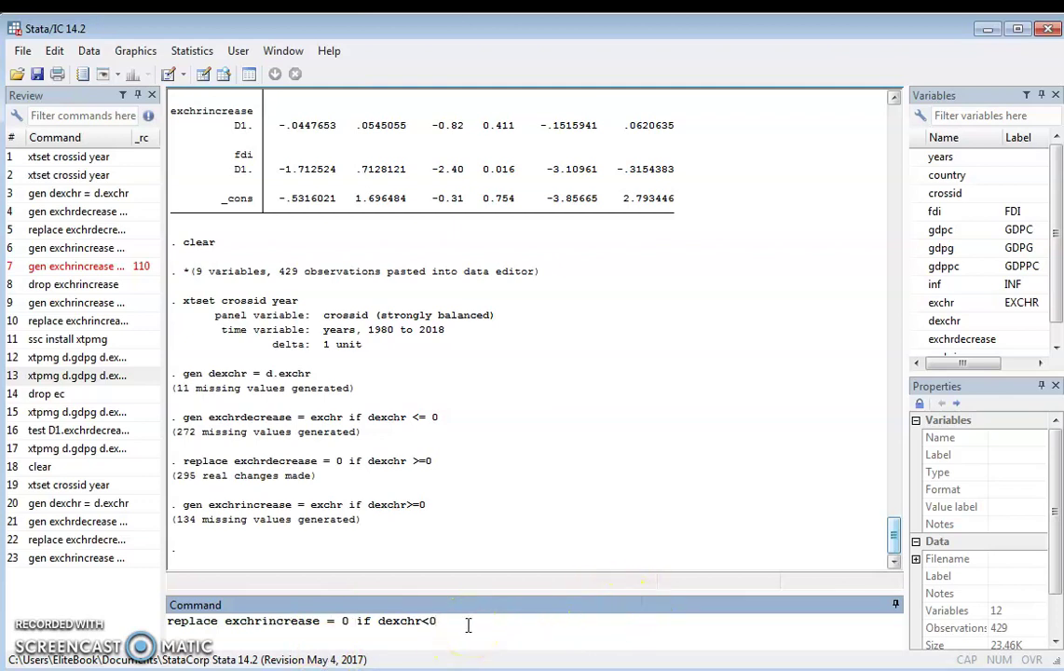
key(Return)
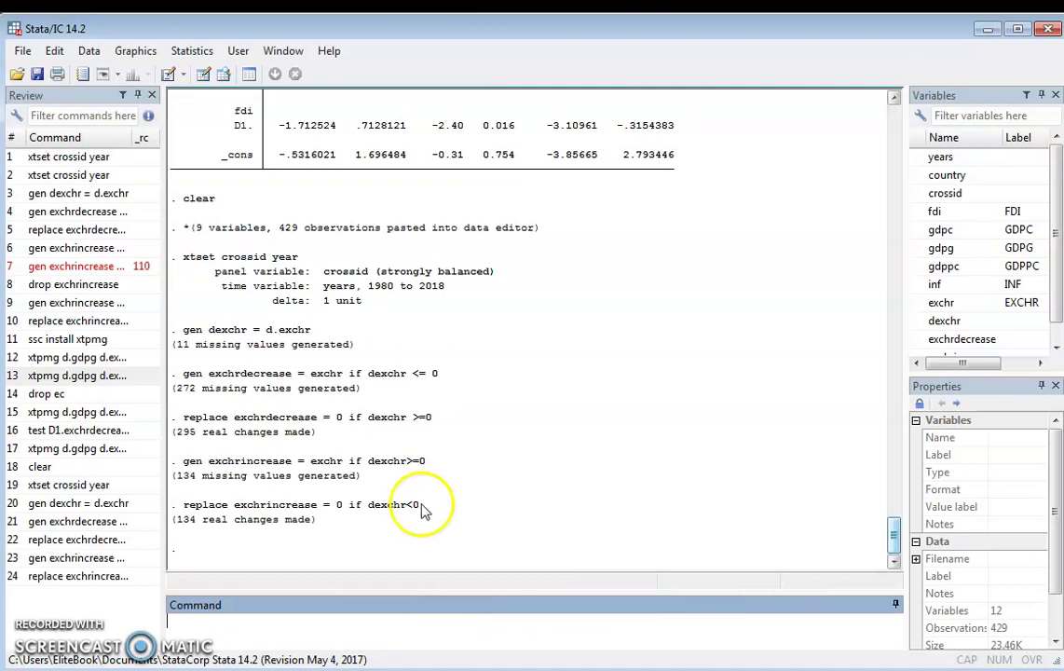
- Check the replaced exchrincrease values in the Data Editor, then return to the main window
click(204, 73)
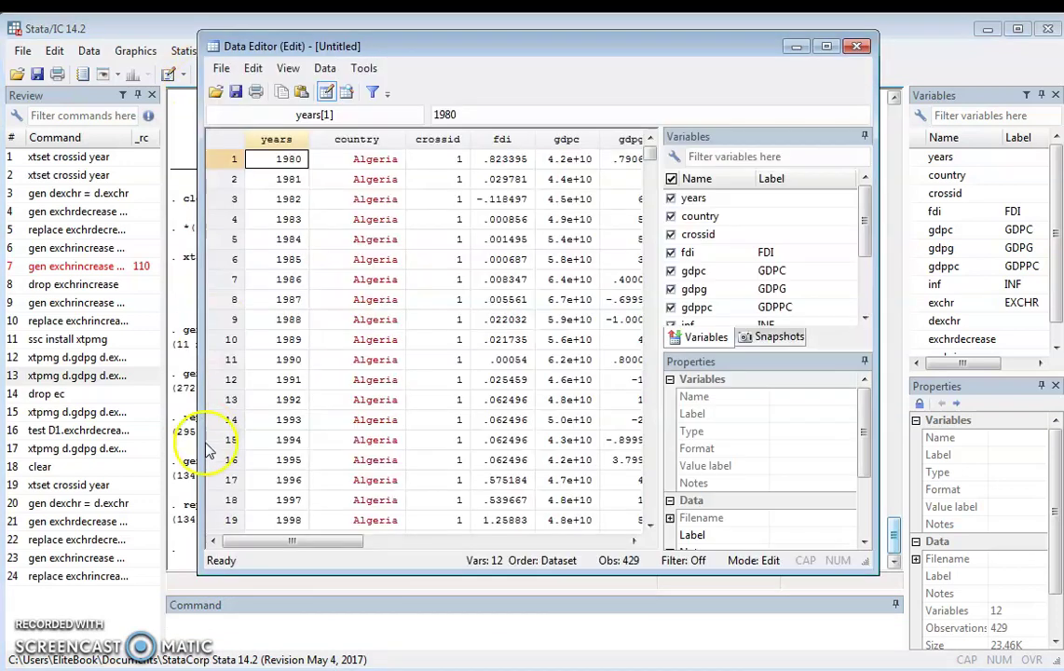
drag(250, 544, 435, 552)
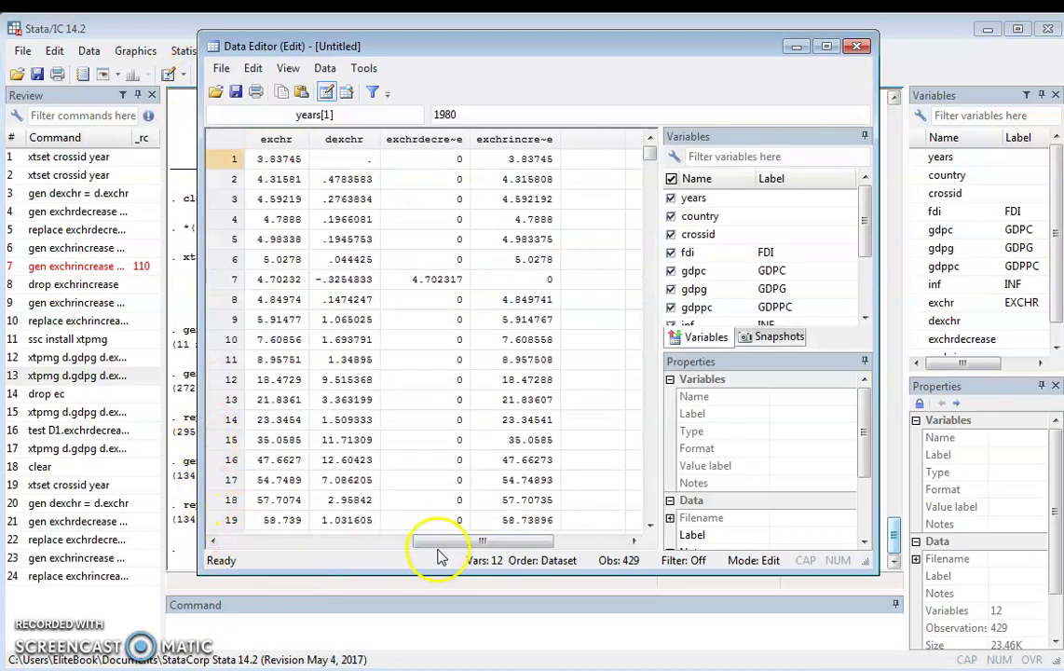
click(796, 46)
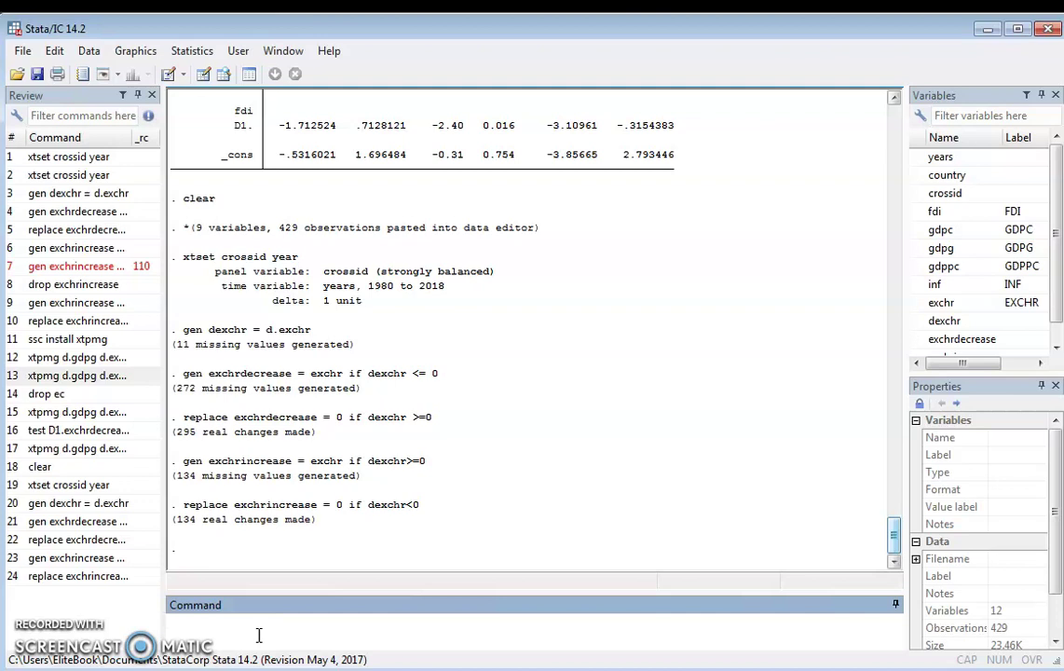
- Install the xtpmg package by running ssc install xtpmg, correcting the misspelled subcommand
click(203, 619)
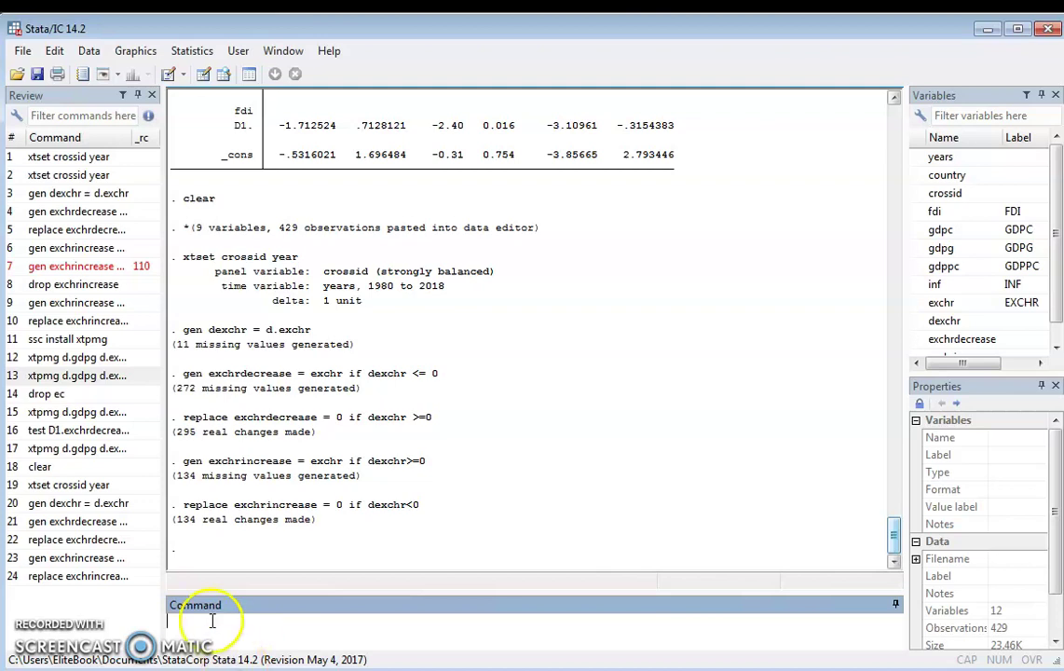
click(214, 613)
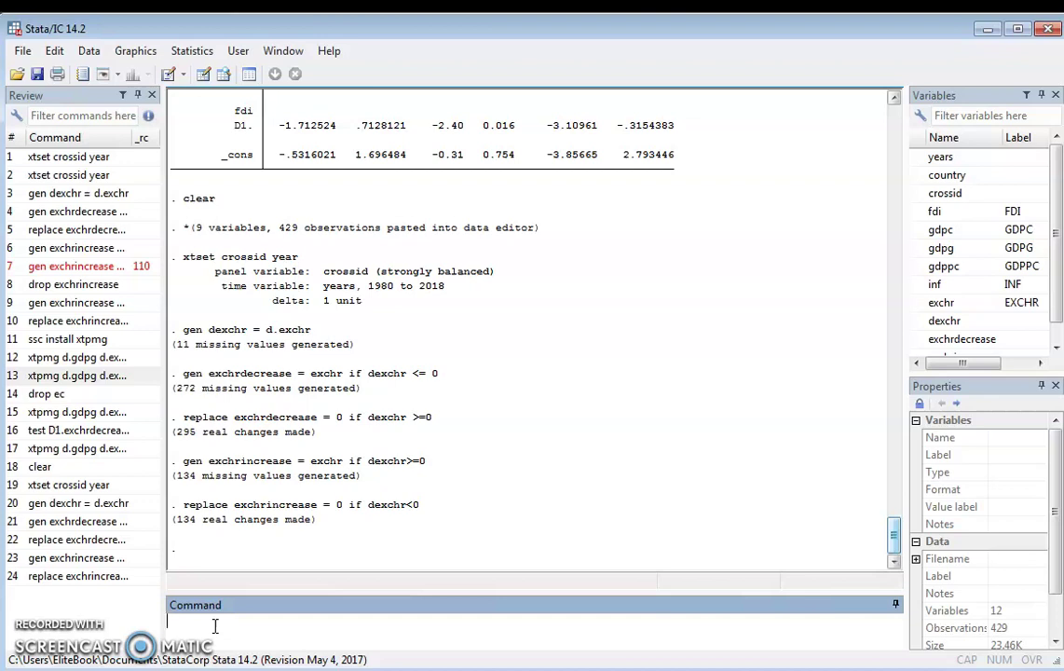
click(191, 631)
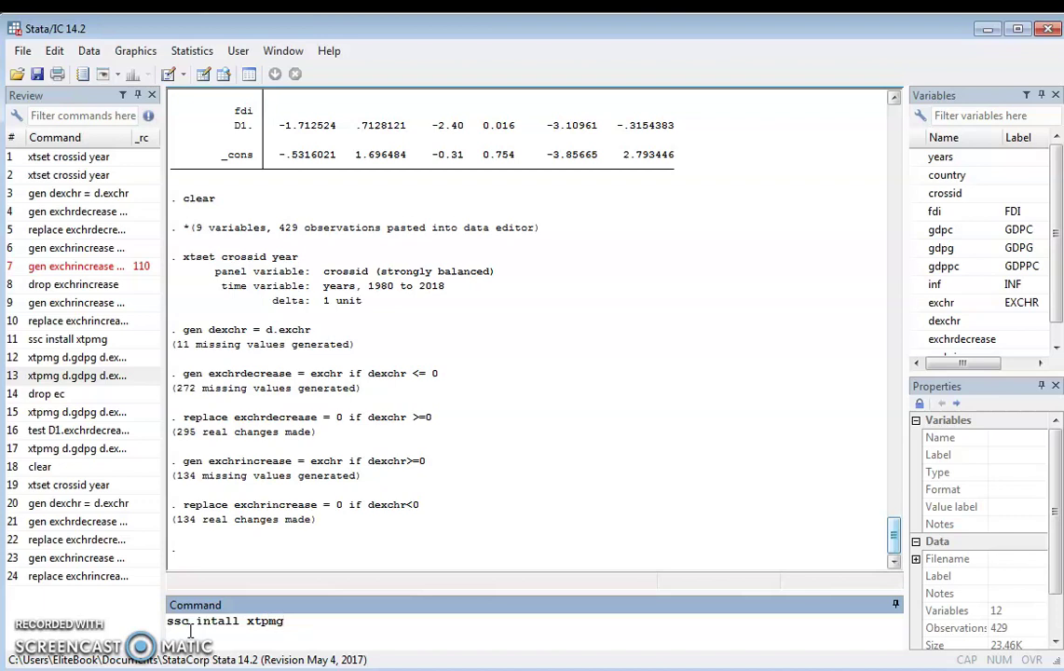
key(Return)
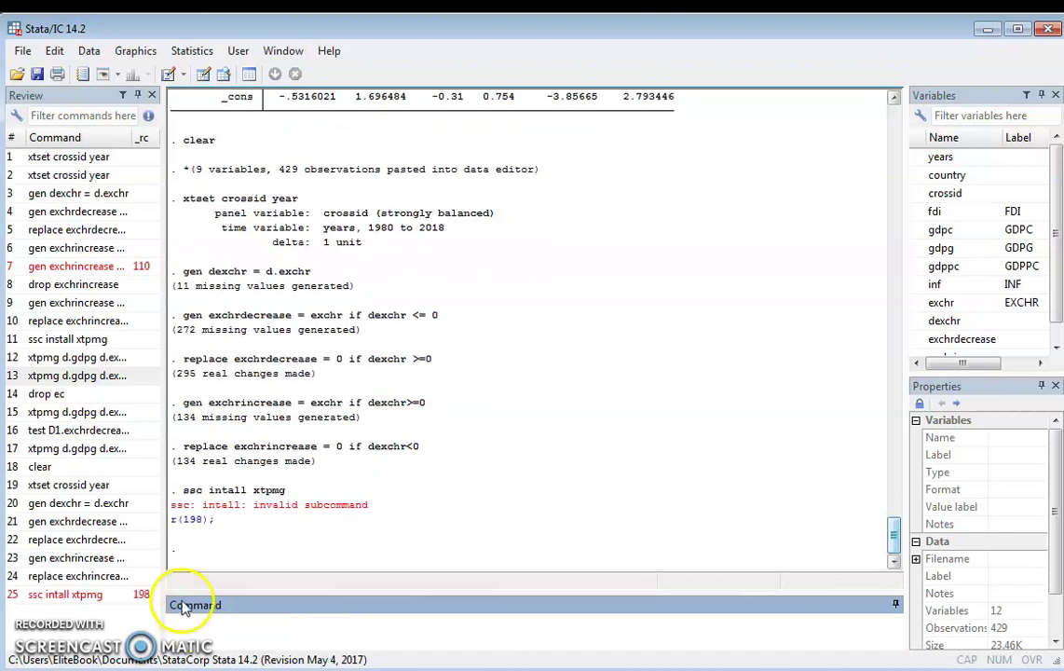
click(76, 596)
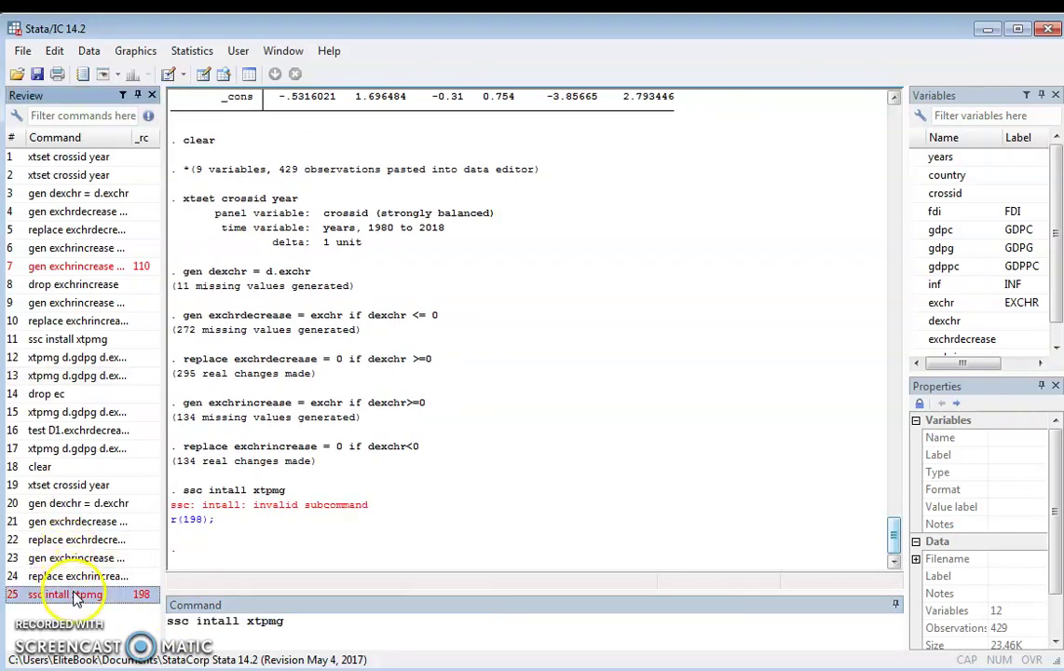
click(212, 621)
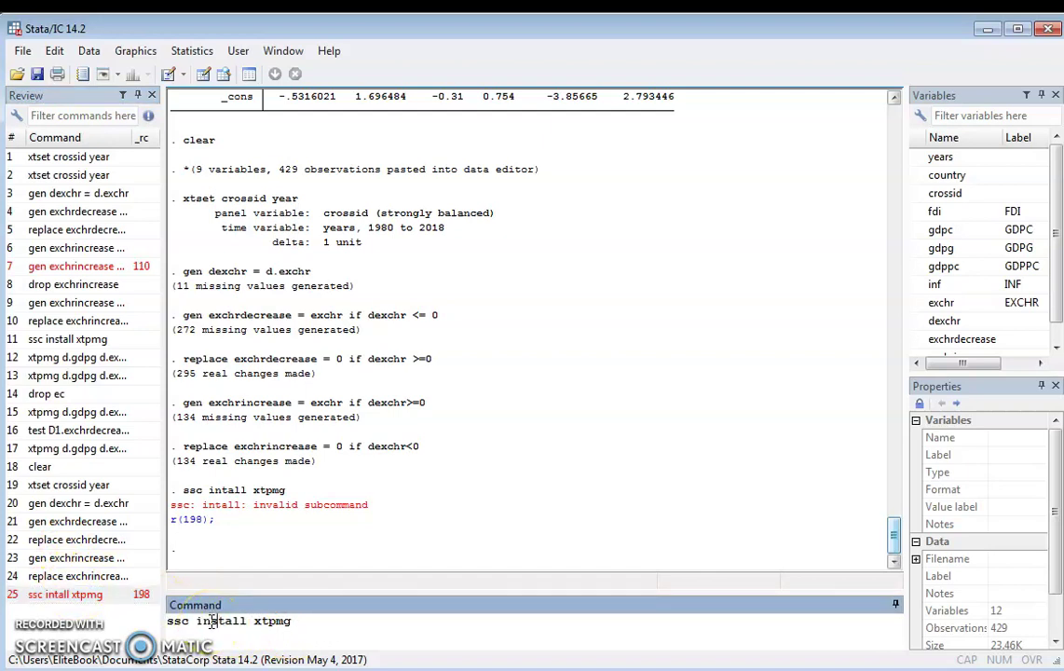
text(s)
key(Return)
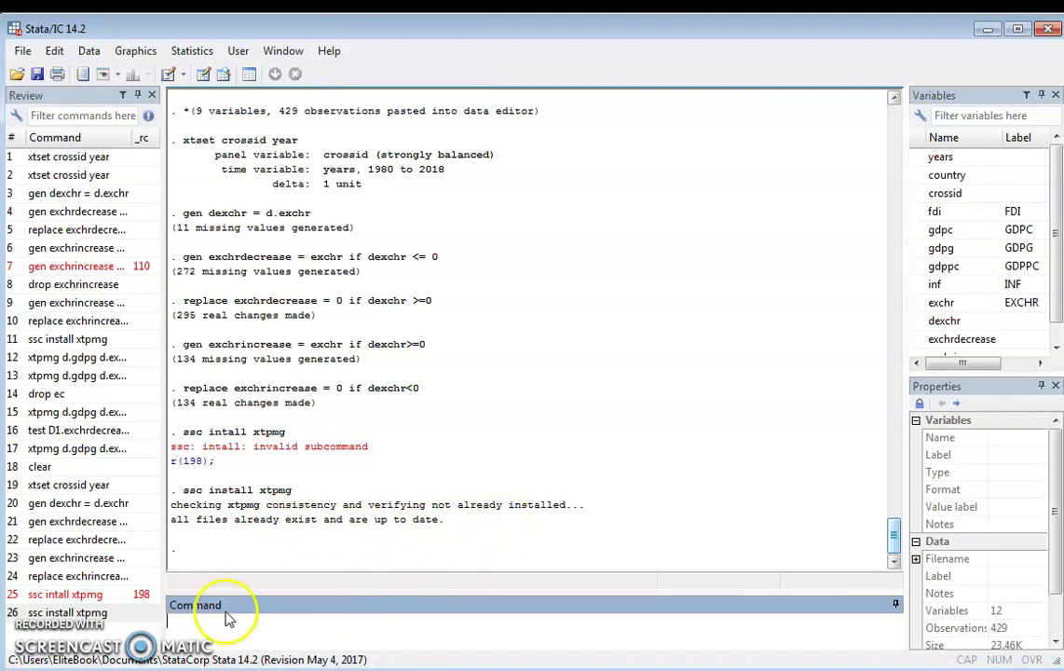
- Copy xtpmg d.gdpg d.exchrdecrease d.exchrincrease d.fdi, ec(ec) lr(l.gdpg exchrdecrease exchrincrease fdi) mg from the do-file to the command line, omitting replace
key(alt+Tab)
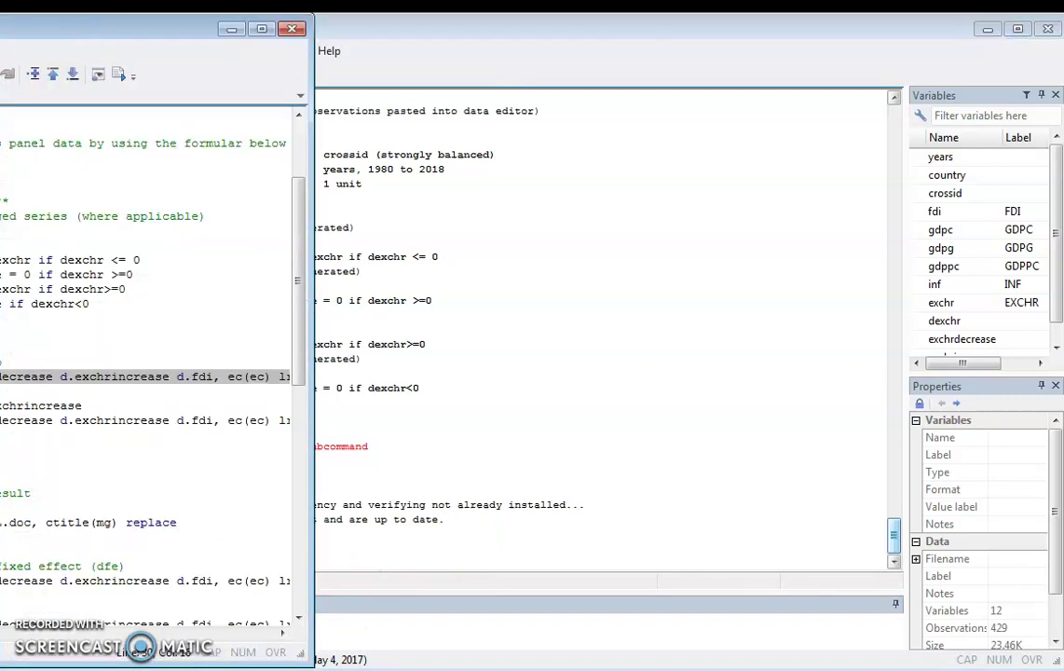
drag(290, 396, 235, 371)
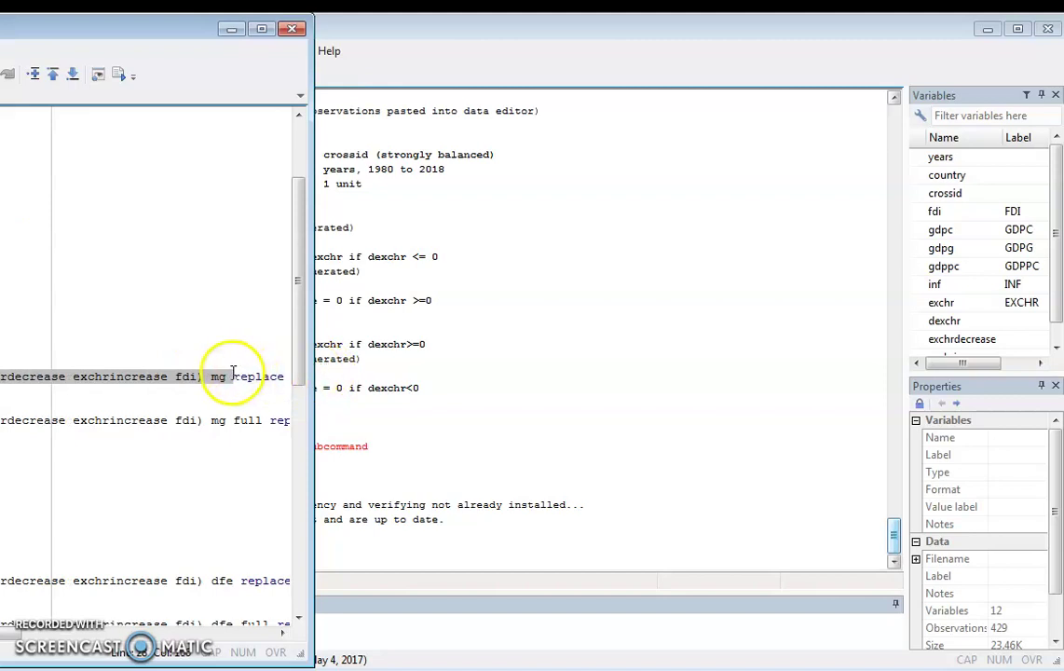
click(331, 624)
text(xtpmg d.gdpg d.exchrdecrease d.exchrincrease d.fdi, ec(ec) lr(l.gdpg exchrdecrease exchrincrease fdi) mg)
click(191, 621)
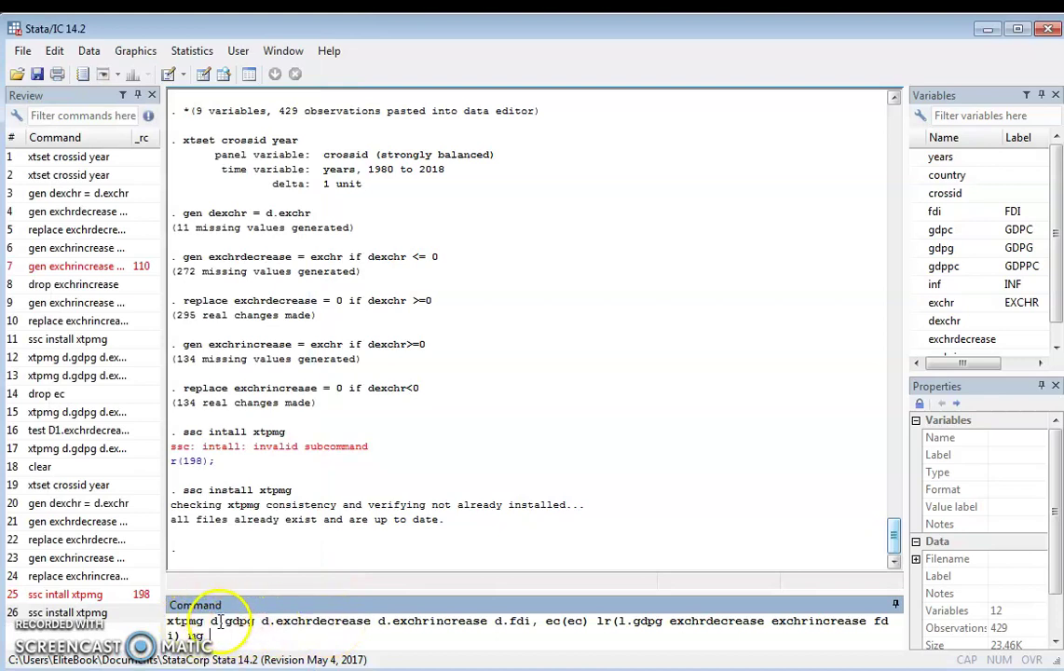
- Review the short-run variables, the ec option and the long-run lr terms in the entered xtpmg command
drag(212, 621, 533, 626)
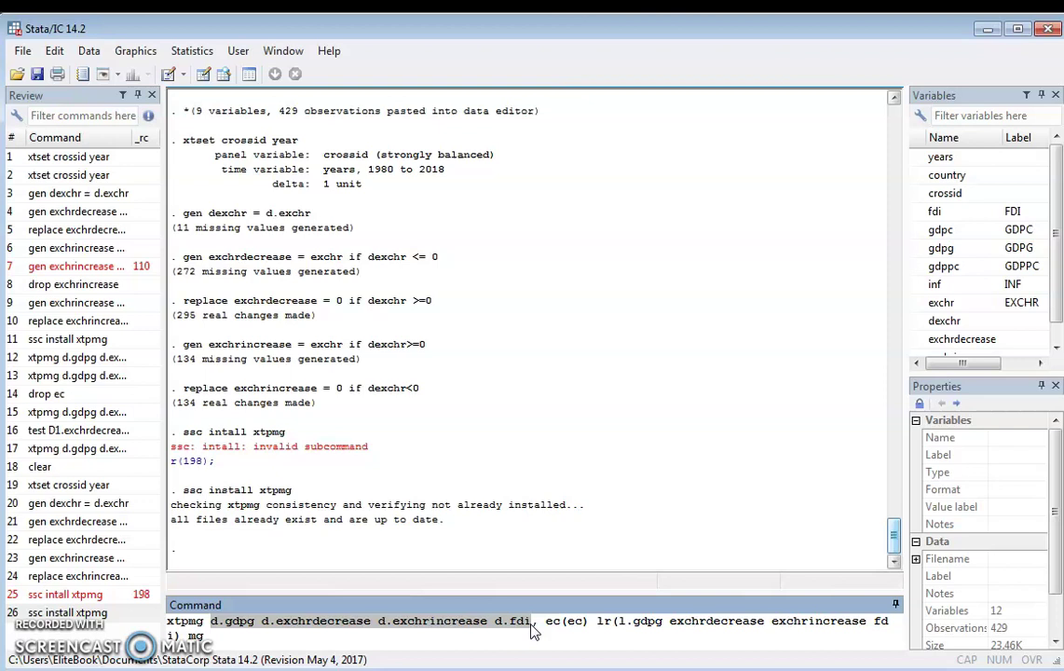
double_click(650, 622)
drag(649, 621, 882, 629)
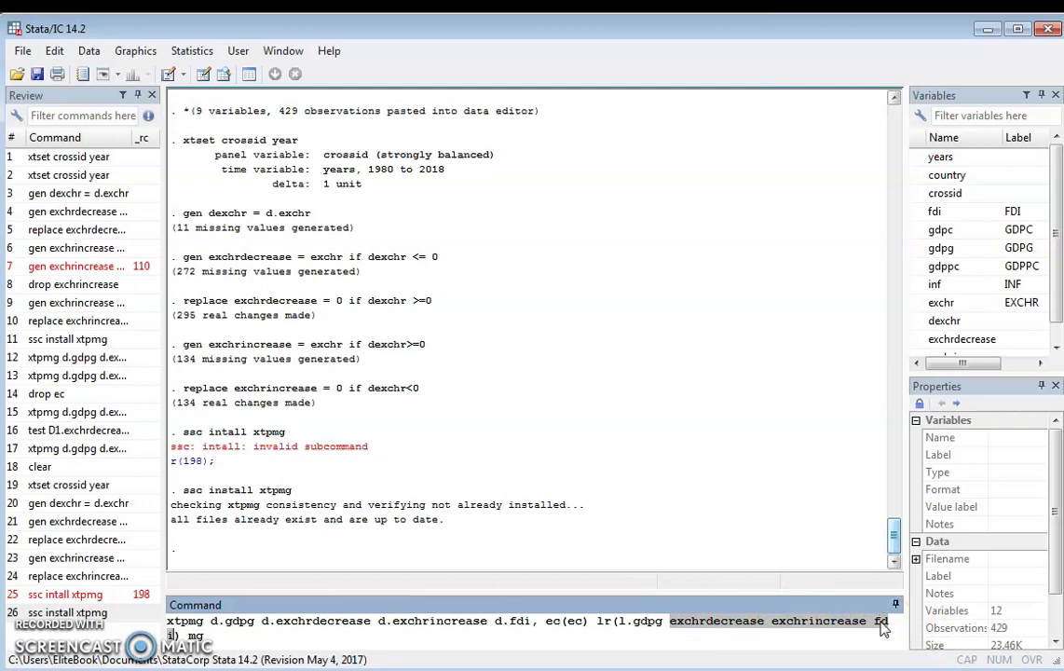
click(231, 620)
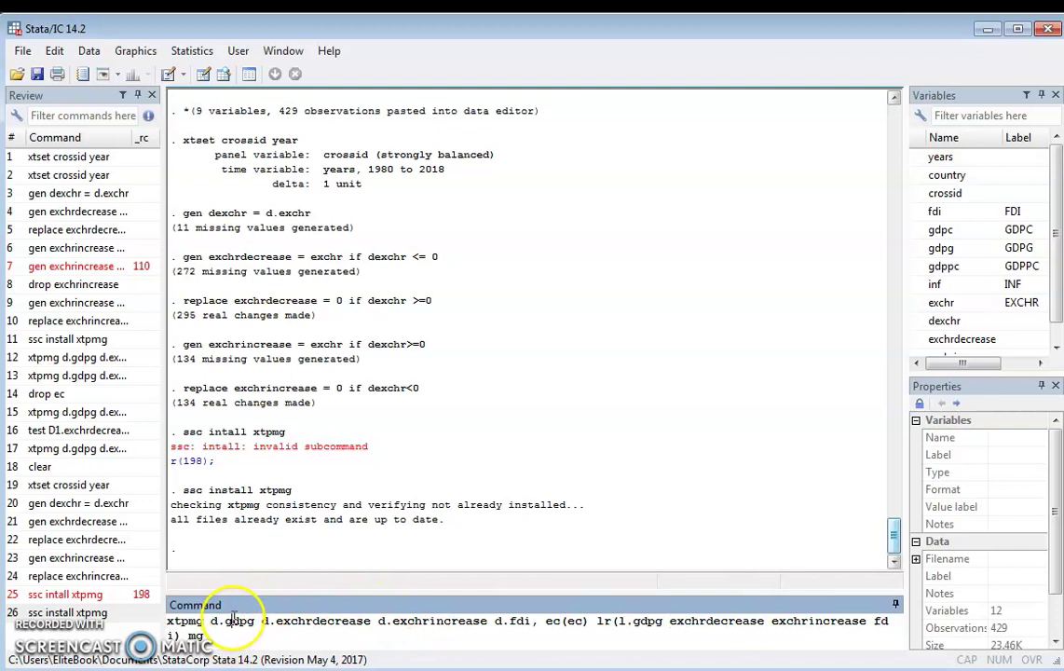
click(275, 619)
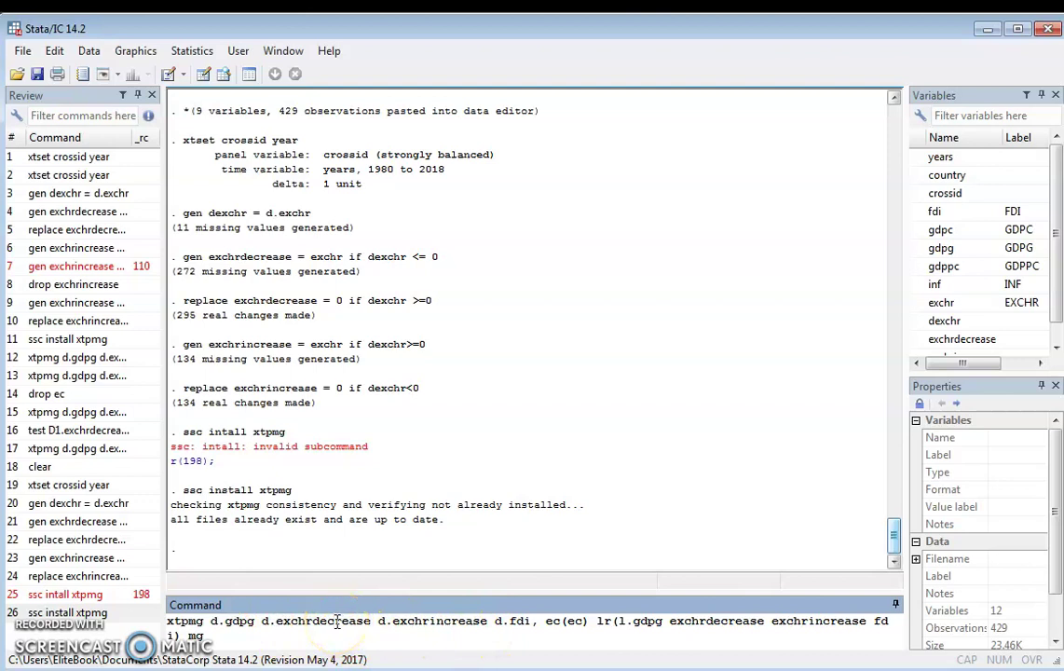
click(405, 620)
click(518, 623)
click(577, 626)
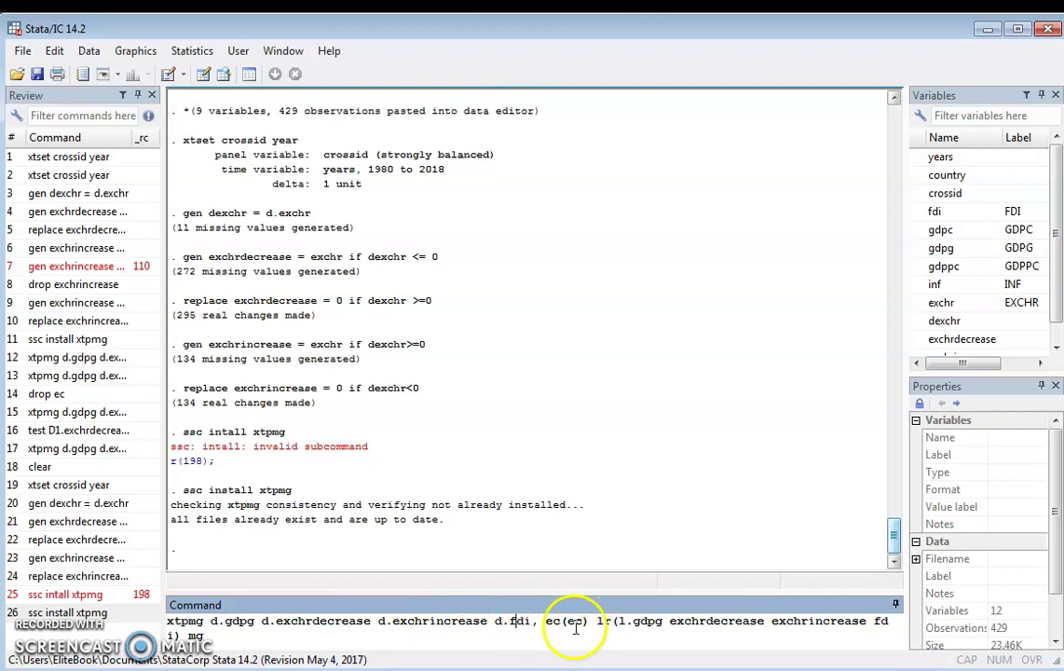
click(863, 630)
- Run the entered xtpmg command to estimate the mean group error correction model
click(203, 635)
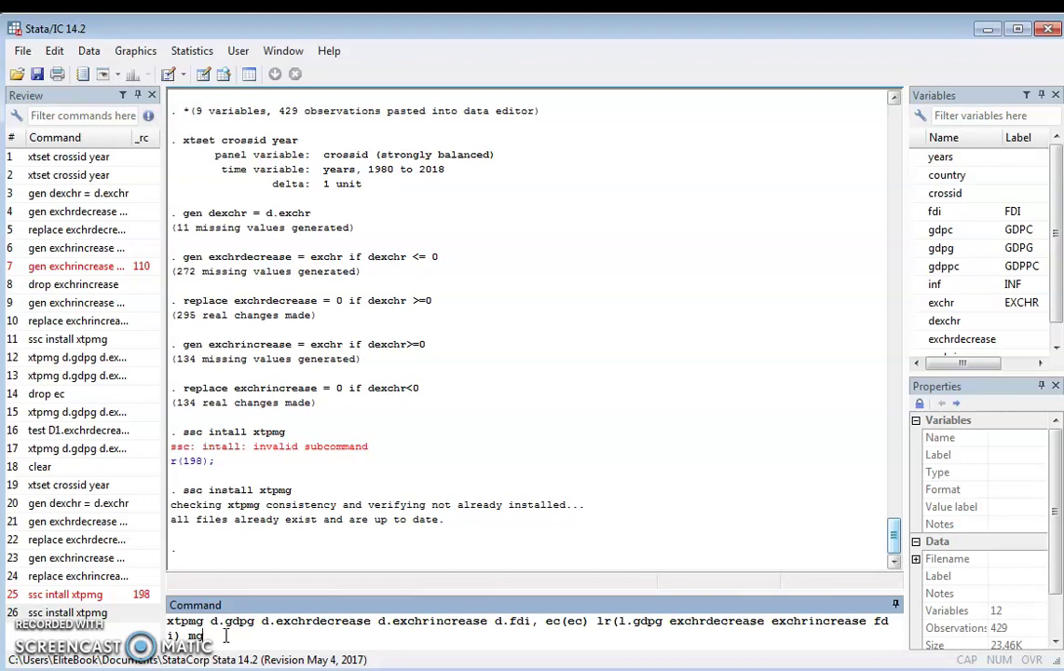
key(Return)
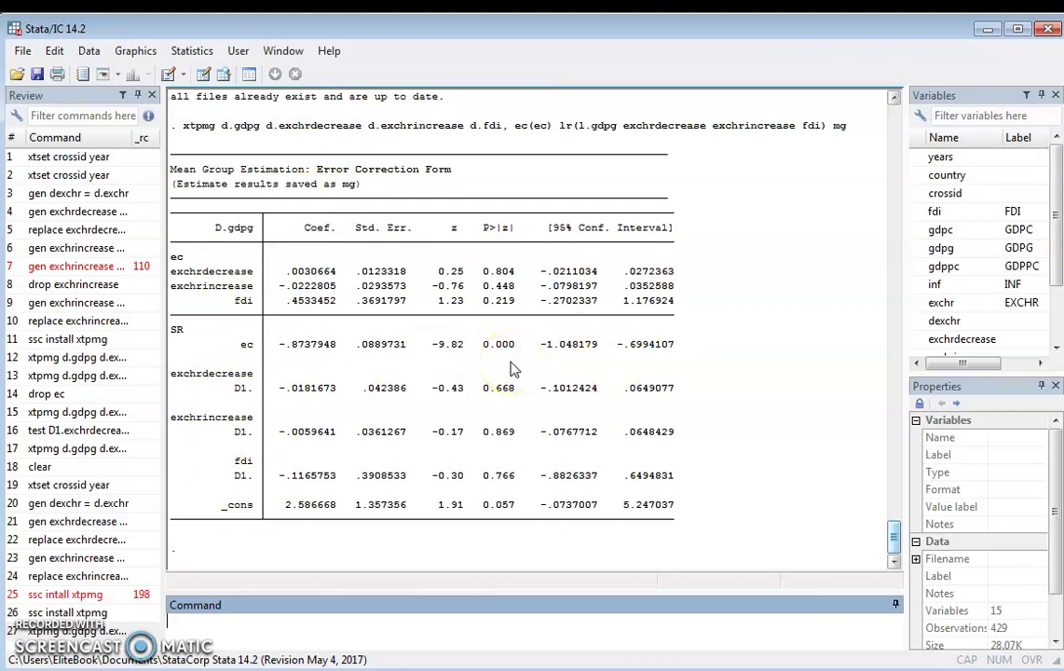
- Test long-run asymmetry by running test exchrdecrease=exchrincrease, following the equality test in the do-file
key(alt+Tab)
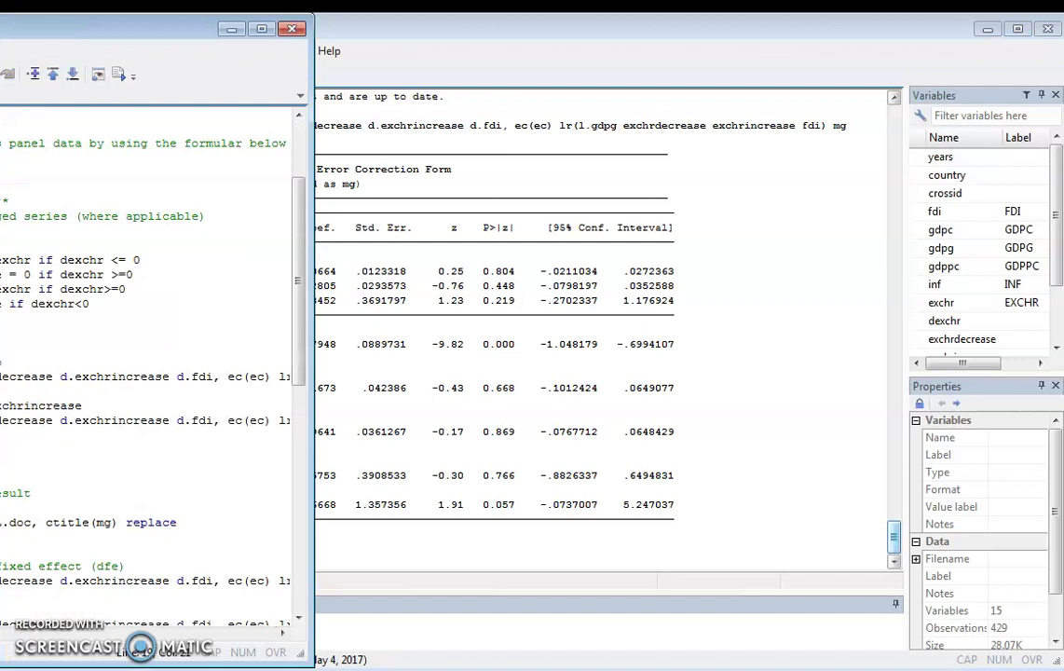
drag(0, 406, 100, 415)
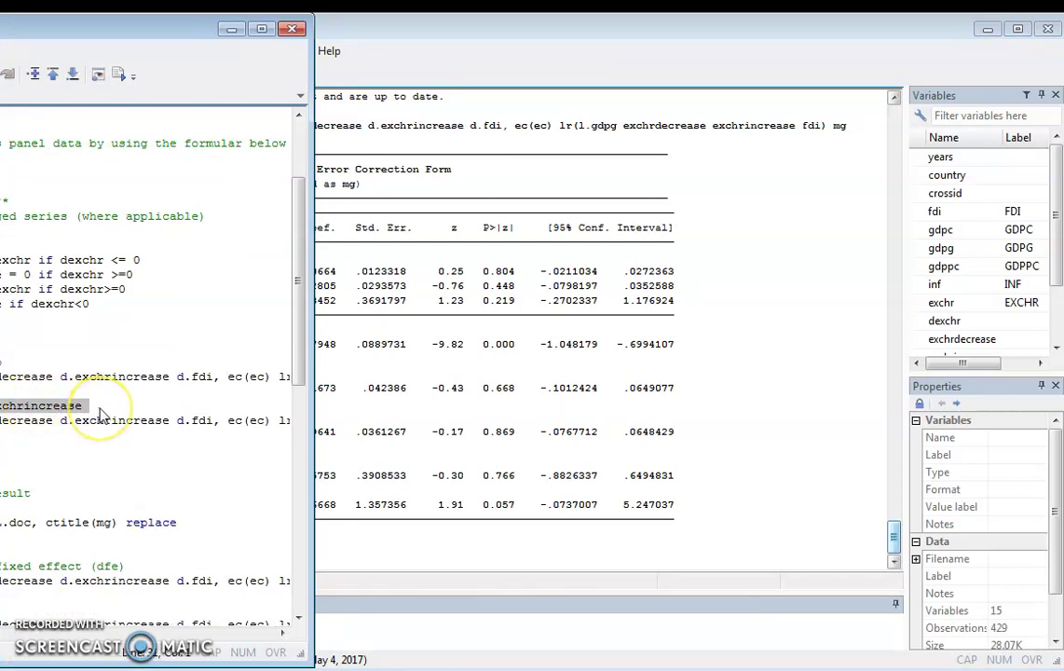
click(356, 621)
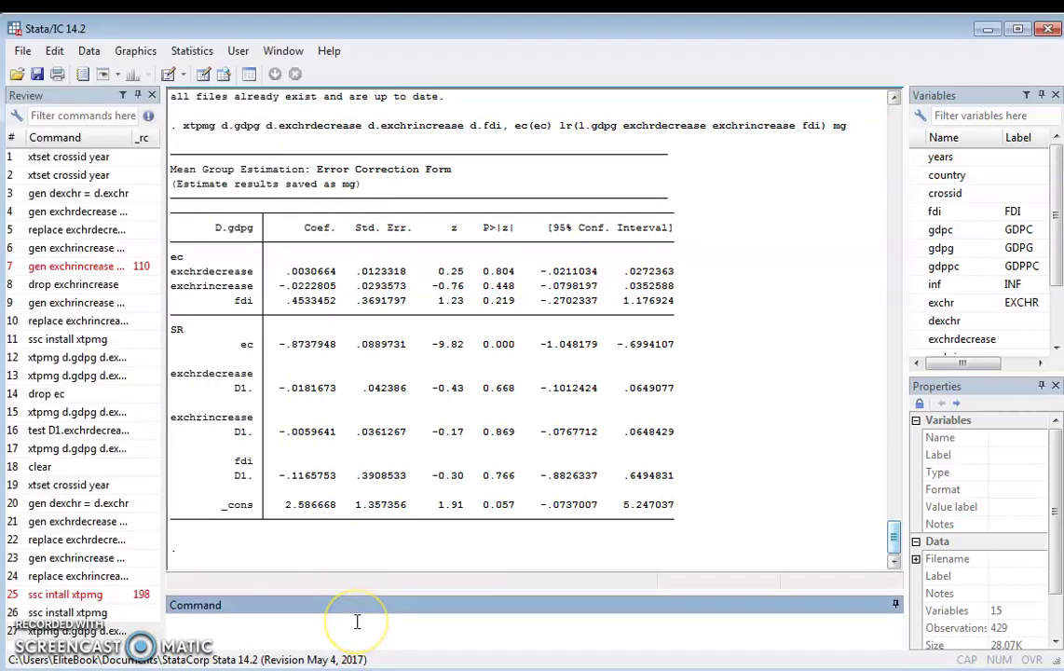
text(test exchrdecrease=exchrincrease)
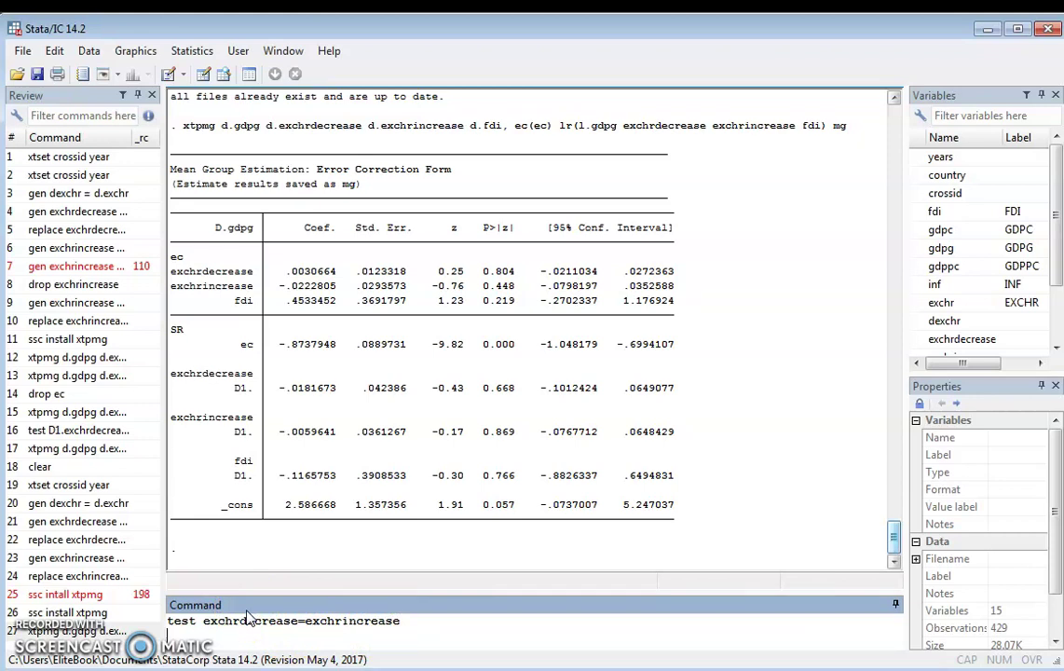
click(214, 605)
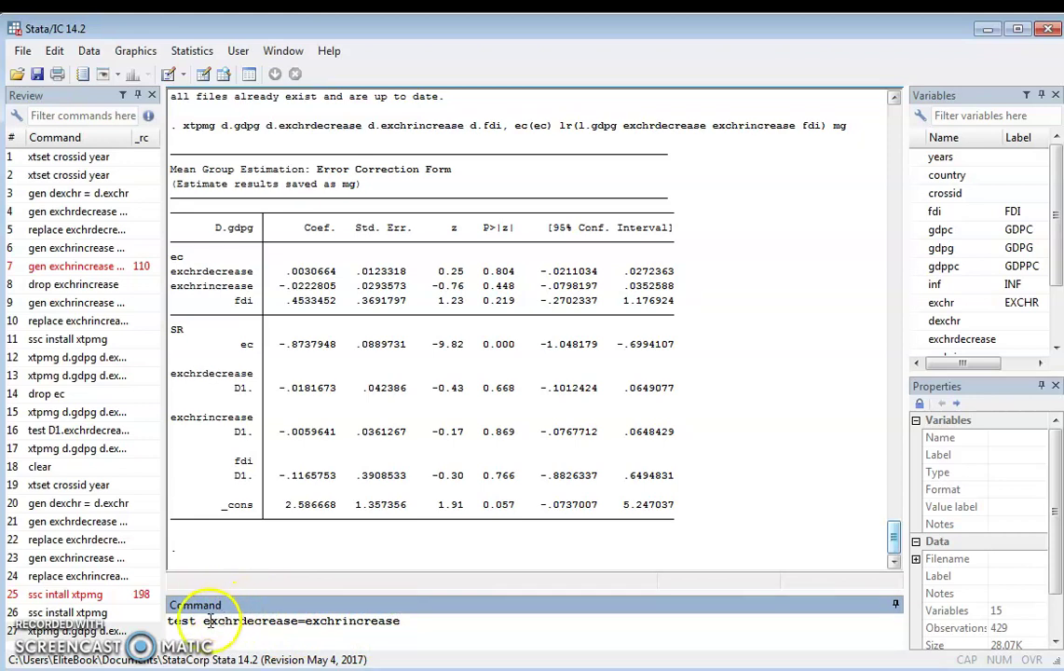
click(400, 626)
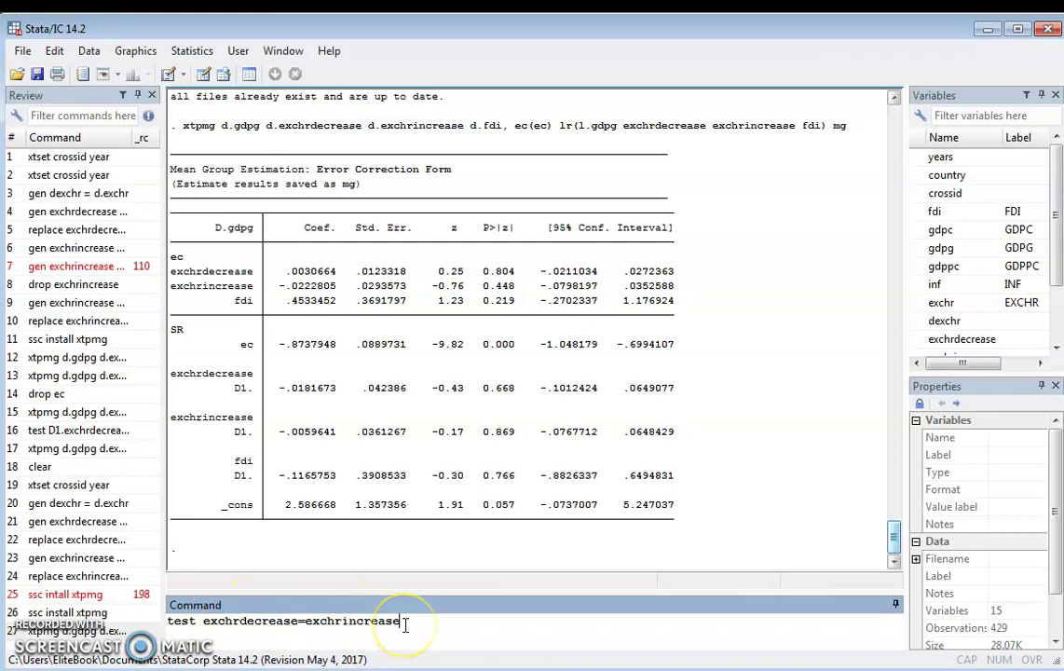
key(Return)
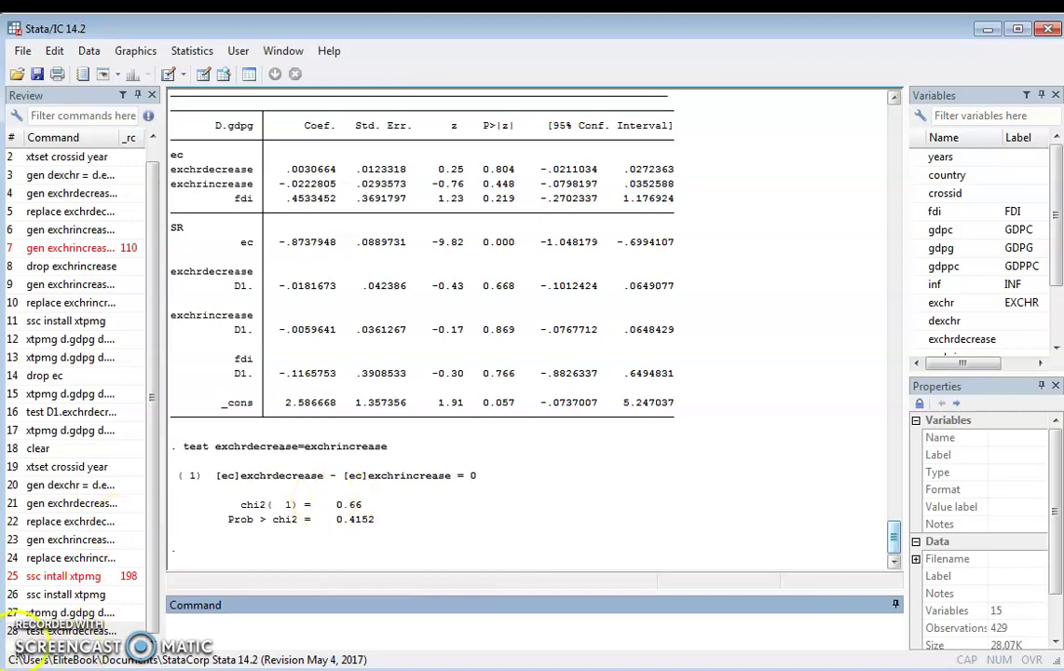
- Test short-run asymmetry by reusing the previous test as test D1.exchrdecrease=D1.exchrincrease
click(42, 631)
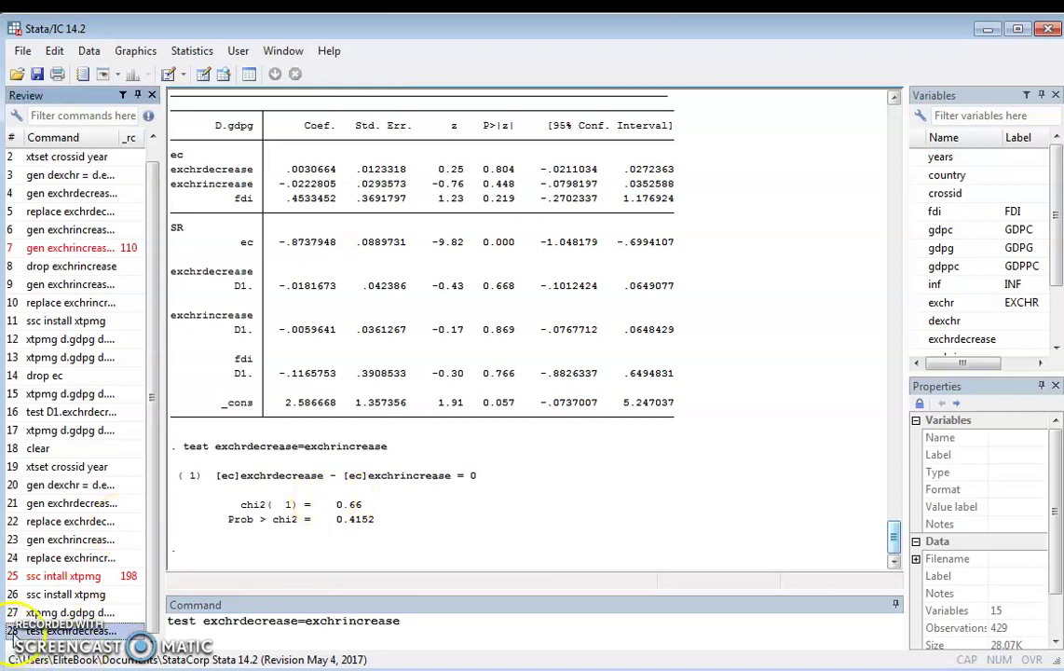
click(200, 622)
mouse_move(238, 657)
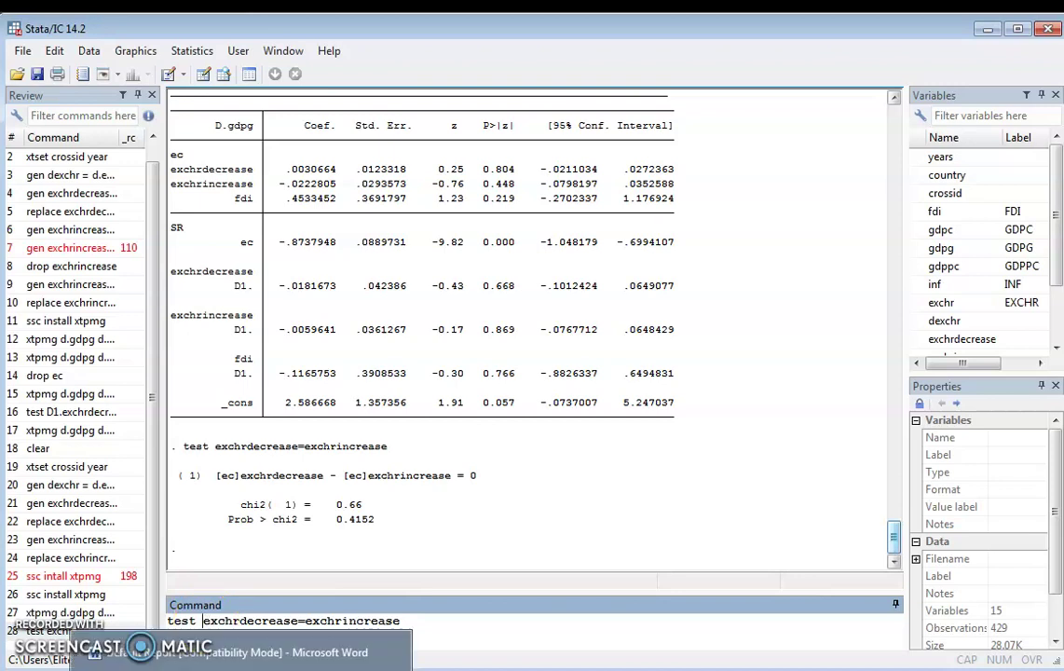
text(D1.)
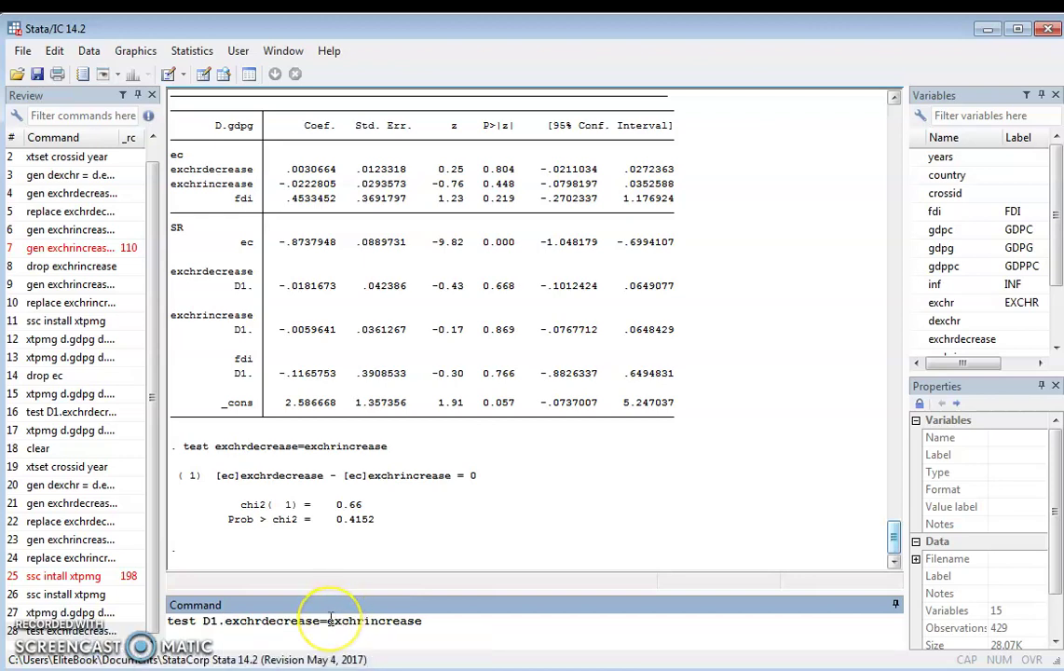
text(D1.)
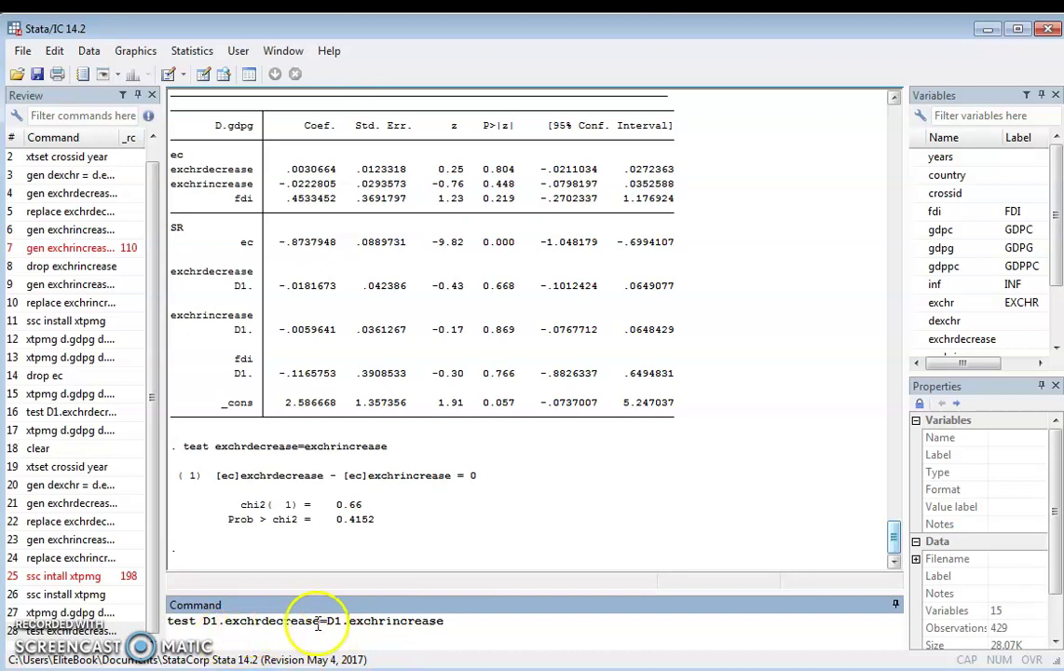
click(528, 623)
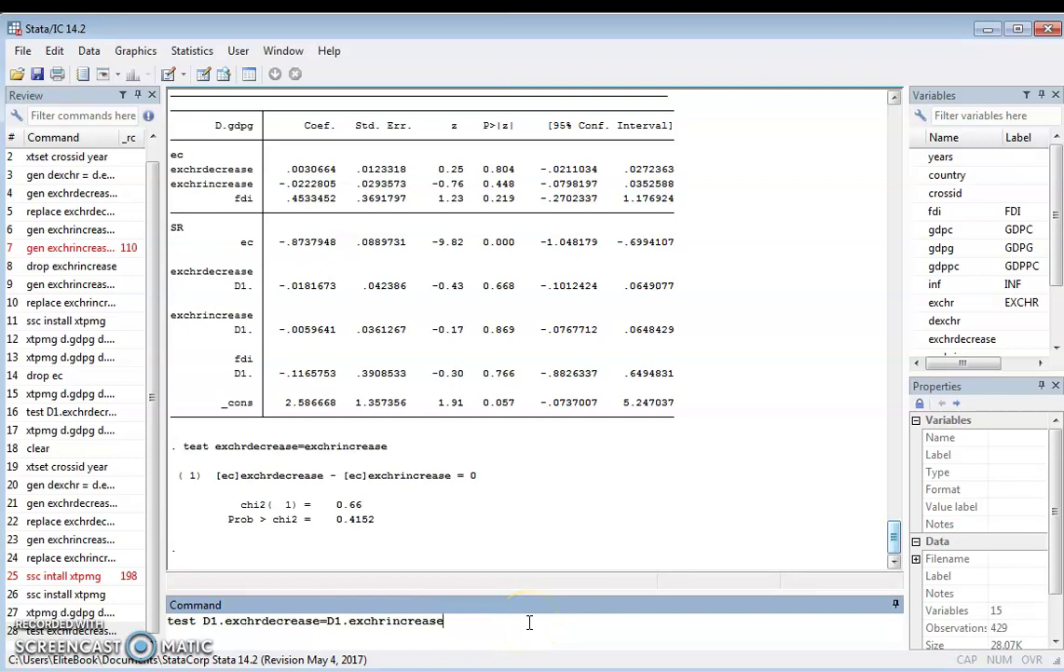
key(Return)
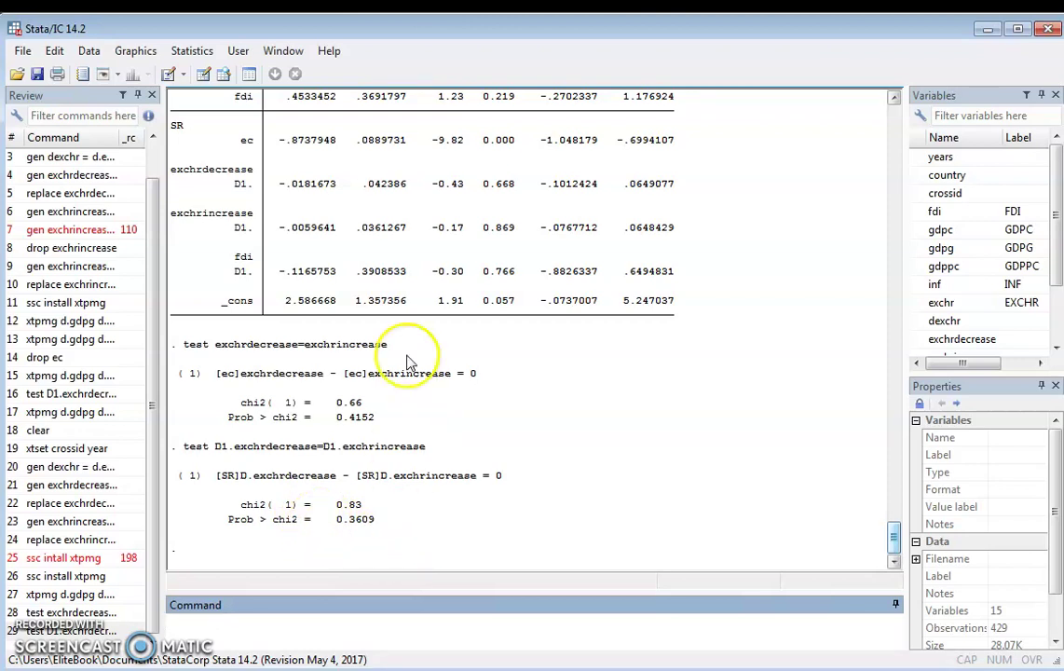
- Try to run the earlier xtpmg command with the dfe option in place of mg
click(70, 630)
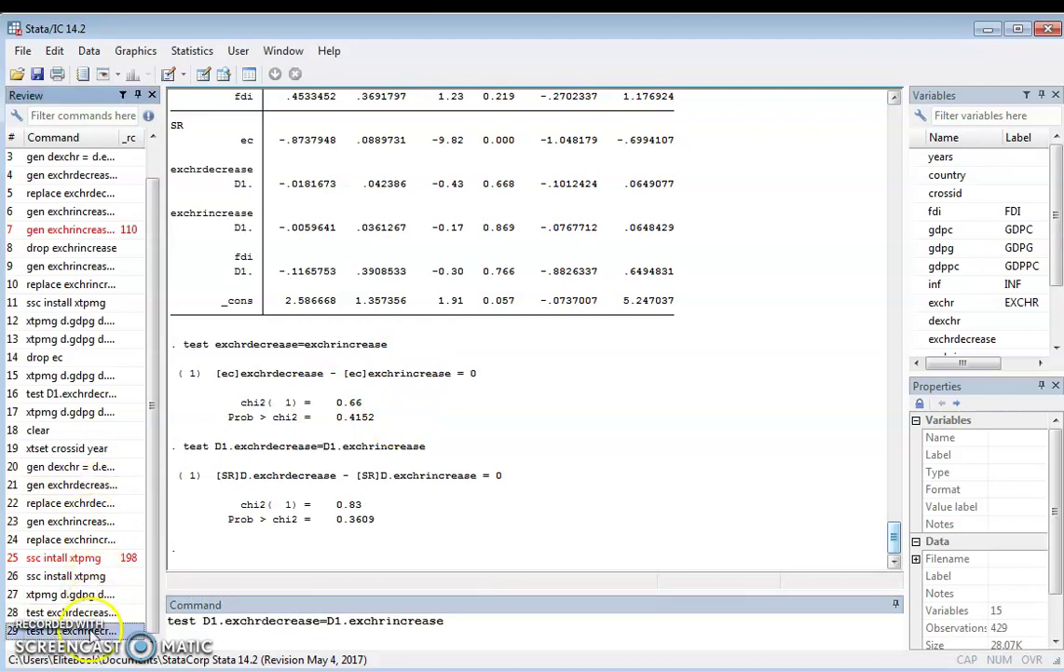
click(65, 594)
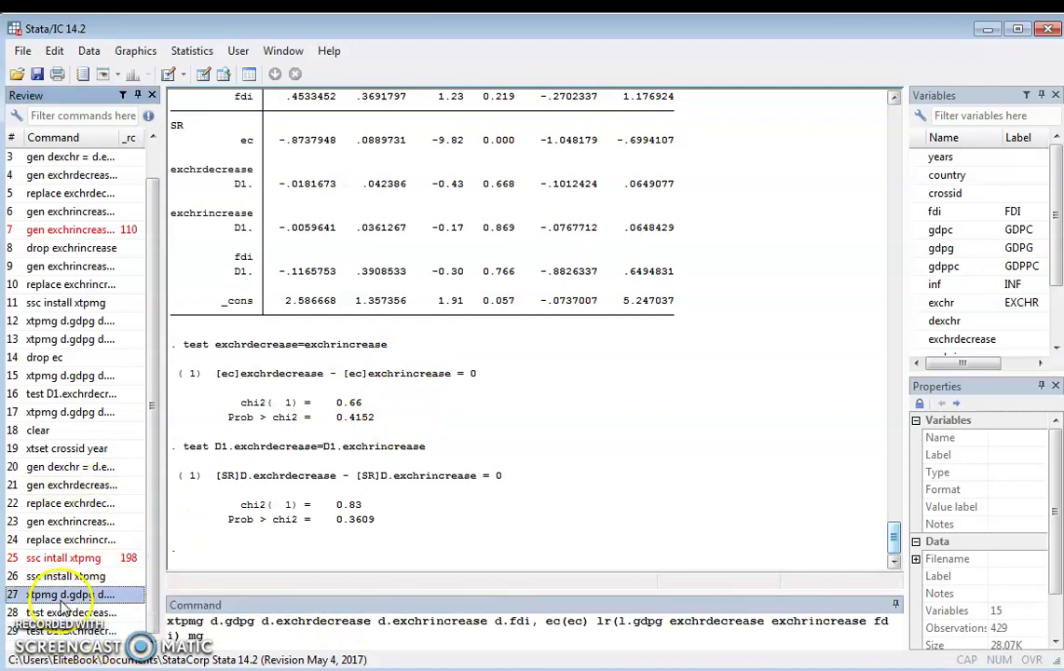
click(191, 637)
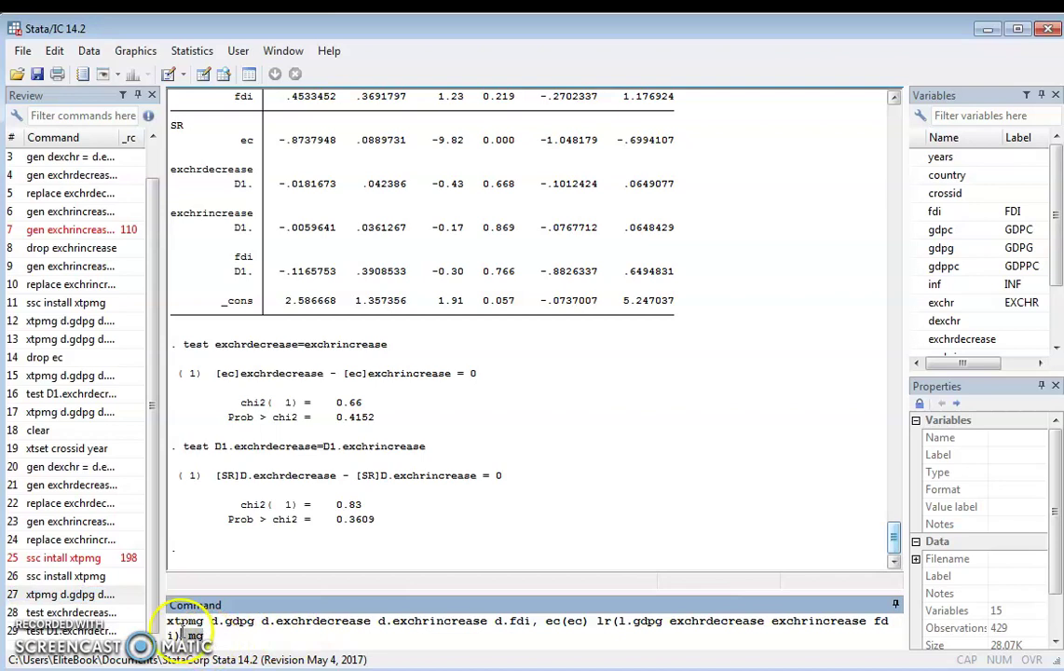
text(dfe)
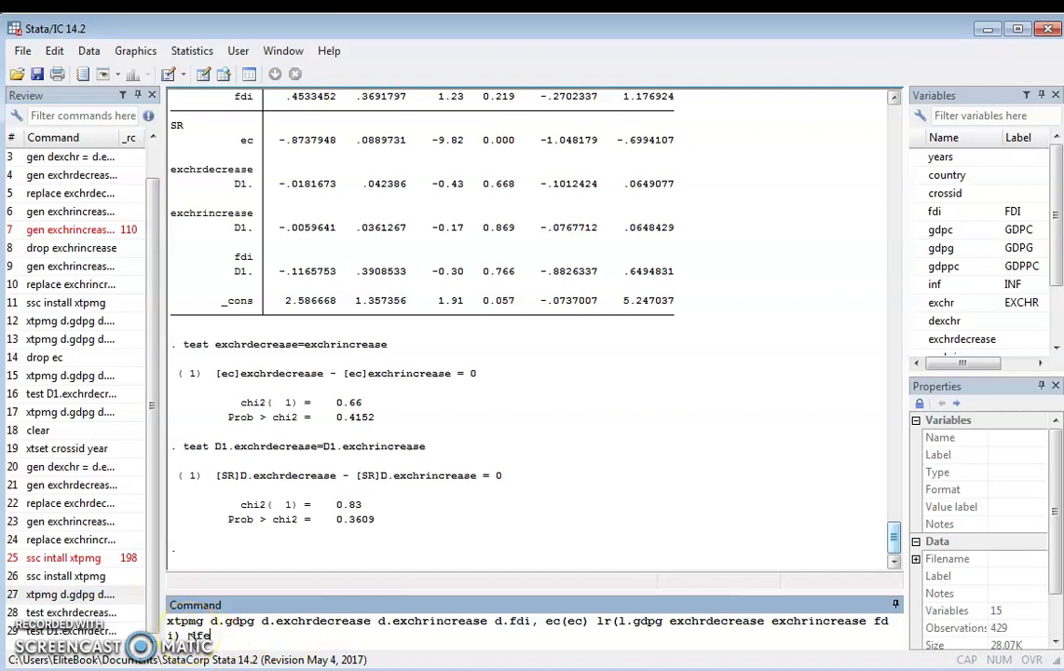
key(Return)
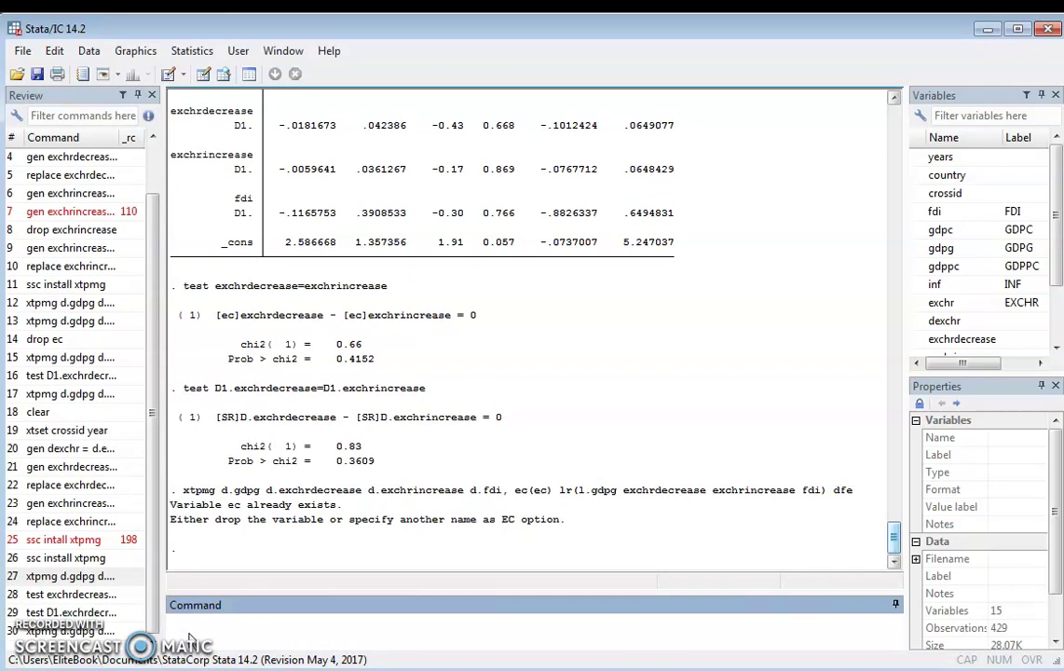
- Drop the ec variable and rerun the xtpmg command with dfe for the dynamic fixed effects model
text(droe)
key(BackSpace)
text(p)
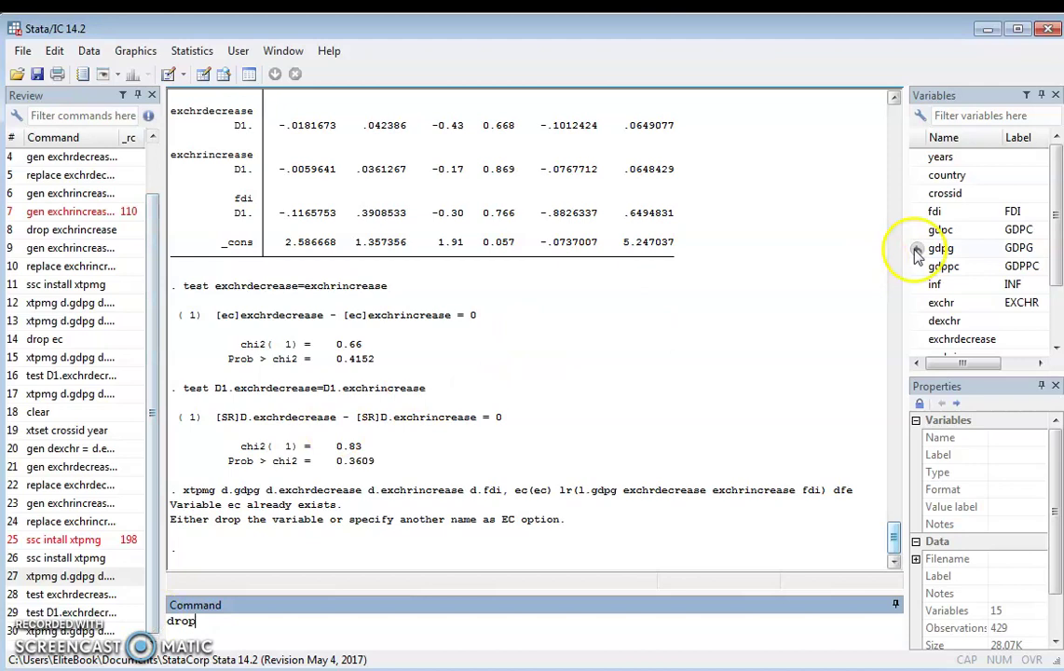
drag(1056, 203, 1058, 270)
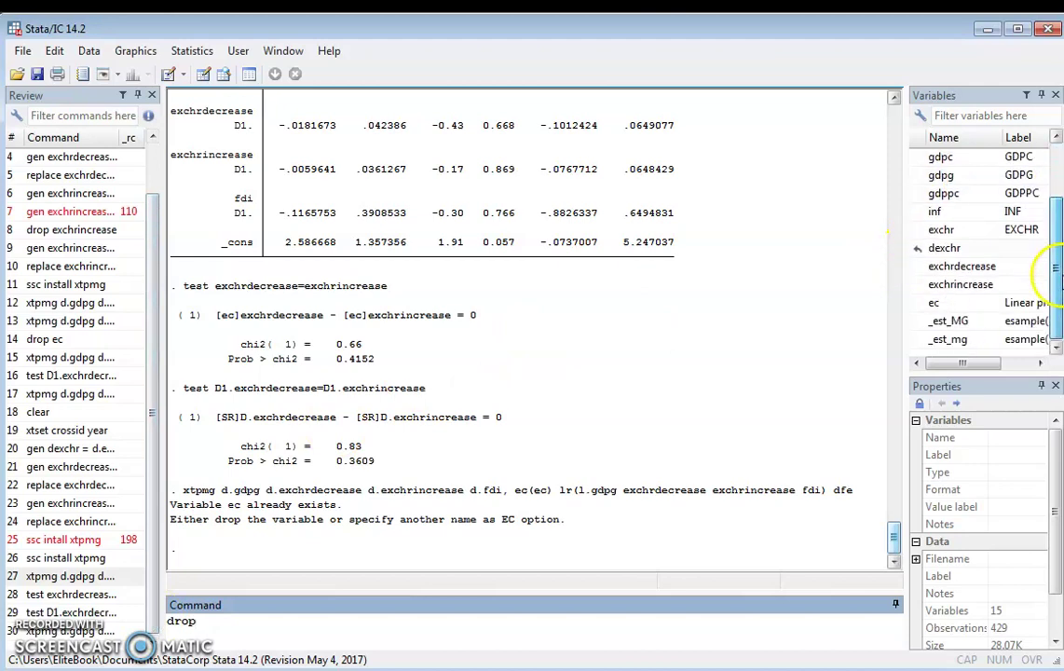
click(934, 303)
key(Return)
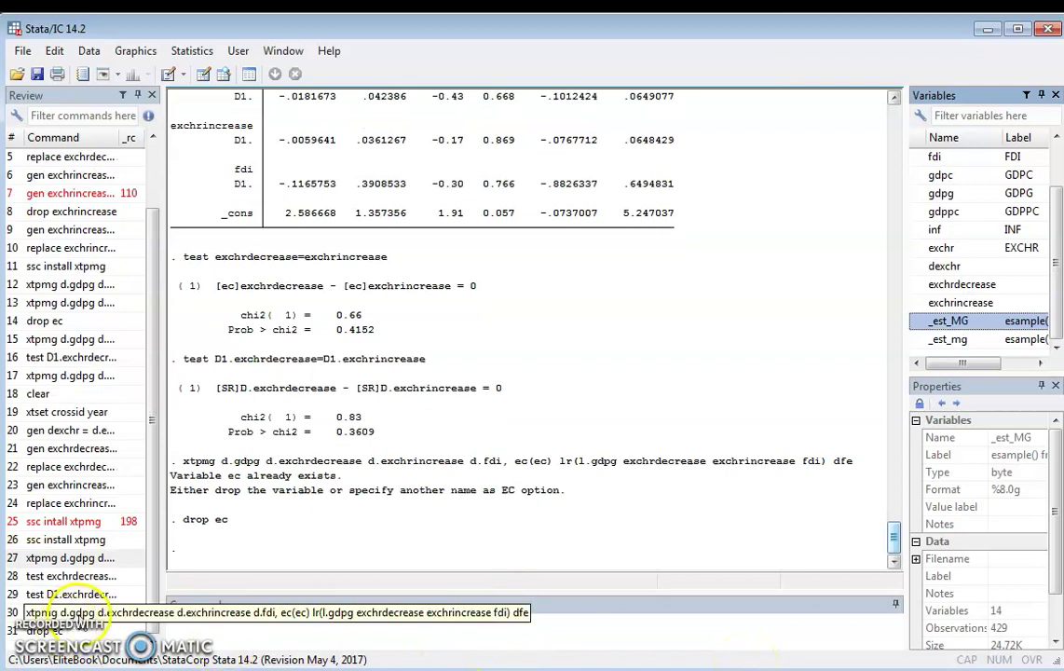
click(80, 608)
key(Return)
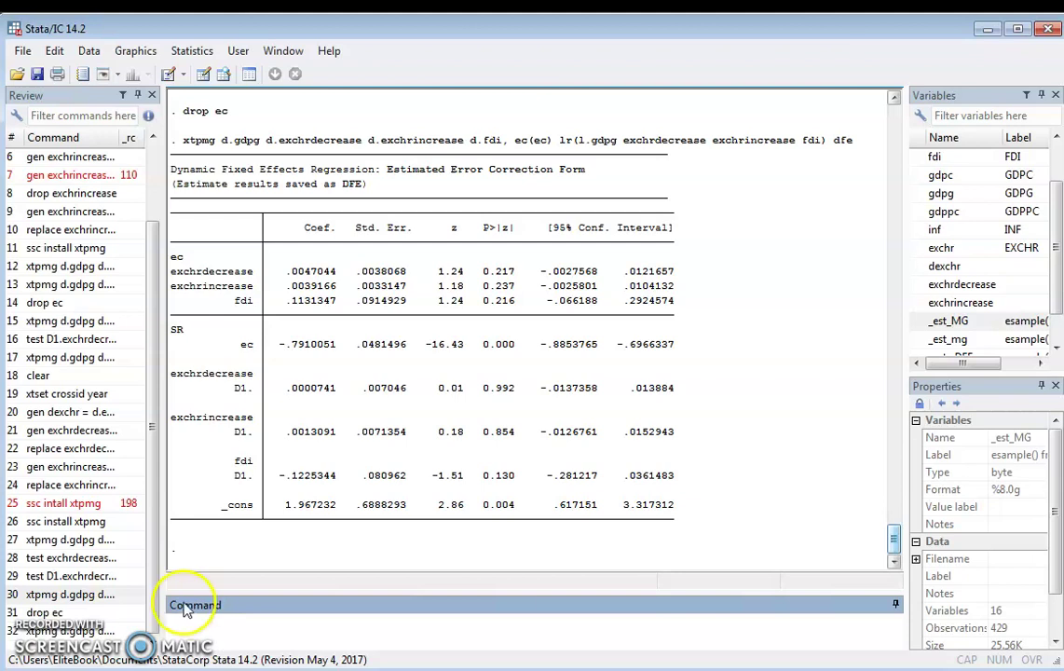
- Check the country panels in the Data Editor and rerun the dfe xtpmg command with the full option added
click(93, 631)
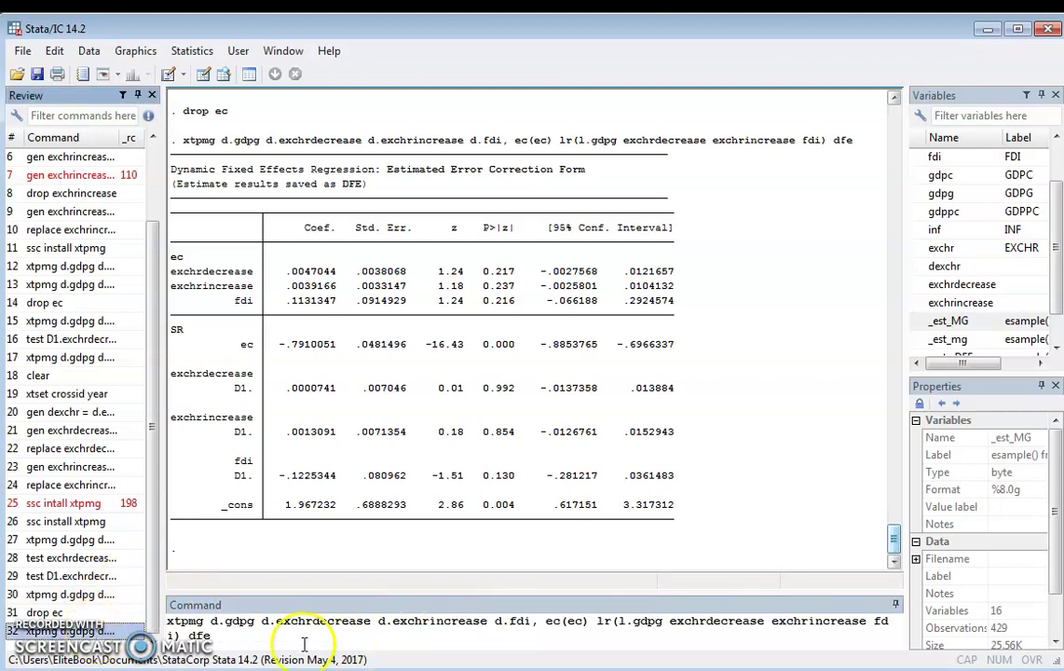
click(189, 635)
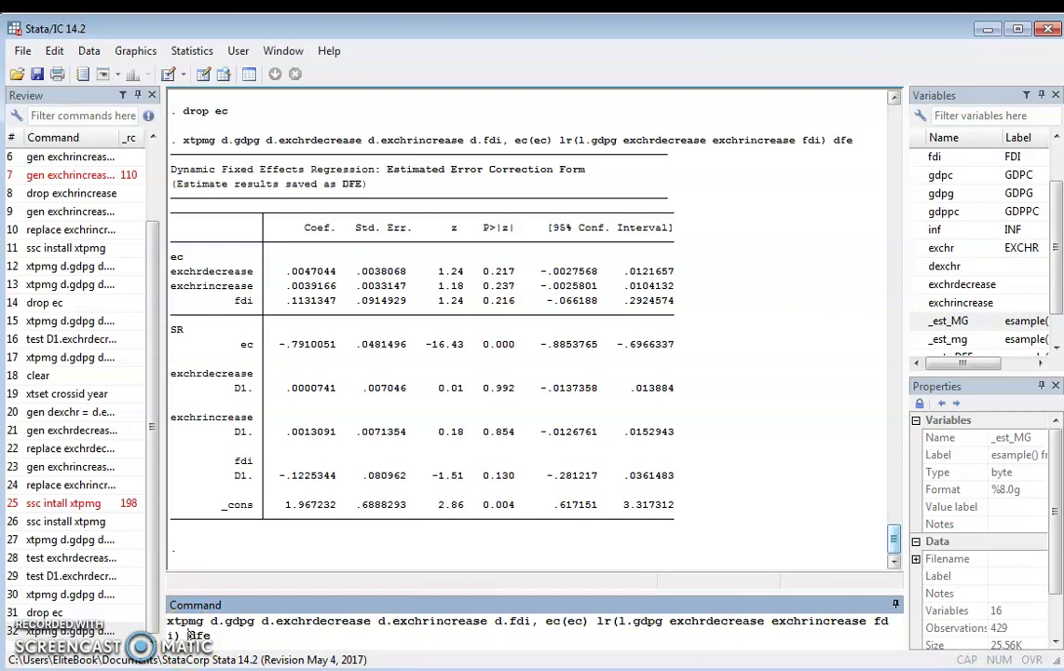
click(202, 75)
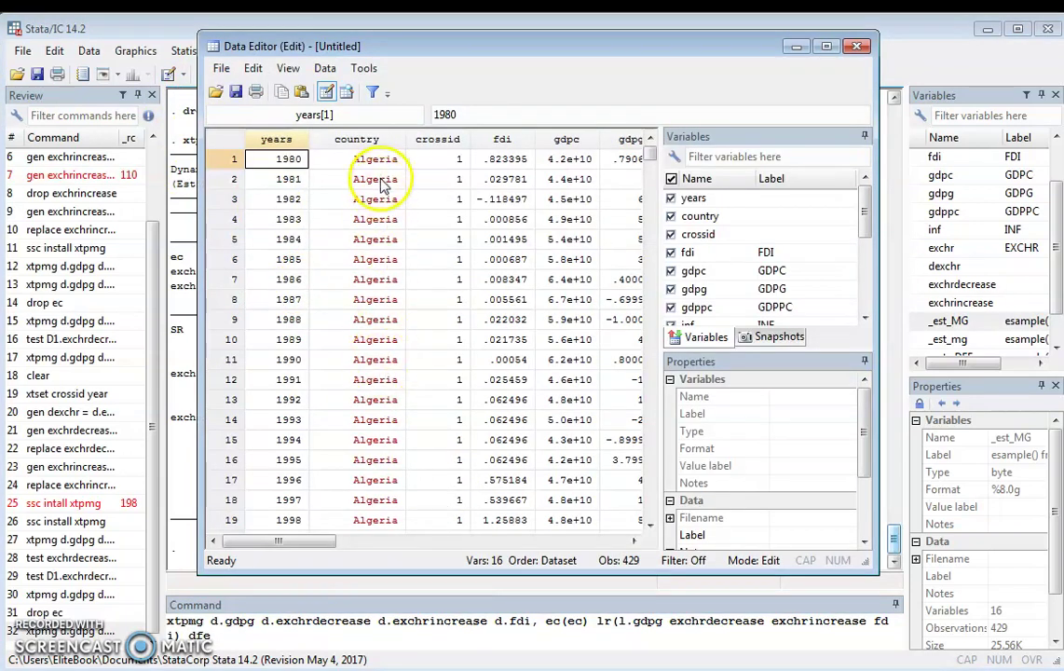
drag(869, 209, 874, 380)
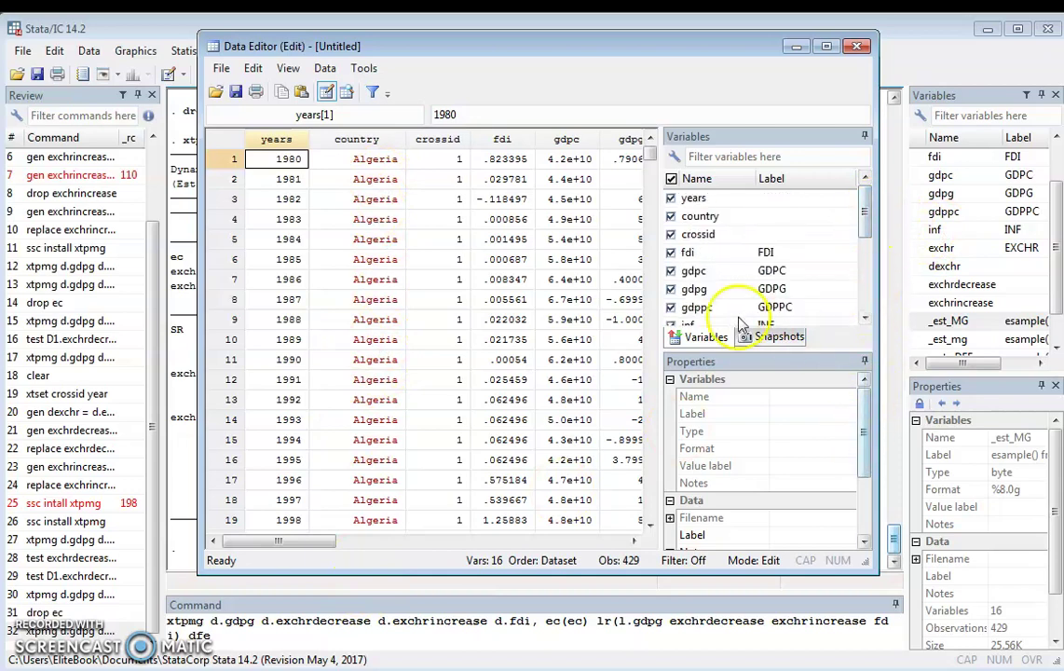
drag(652, 157, 652, 277)
click(794, 47)
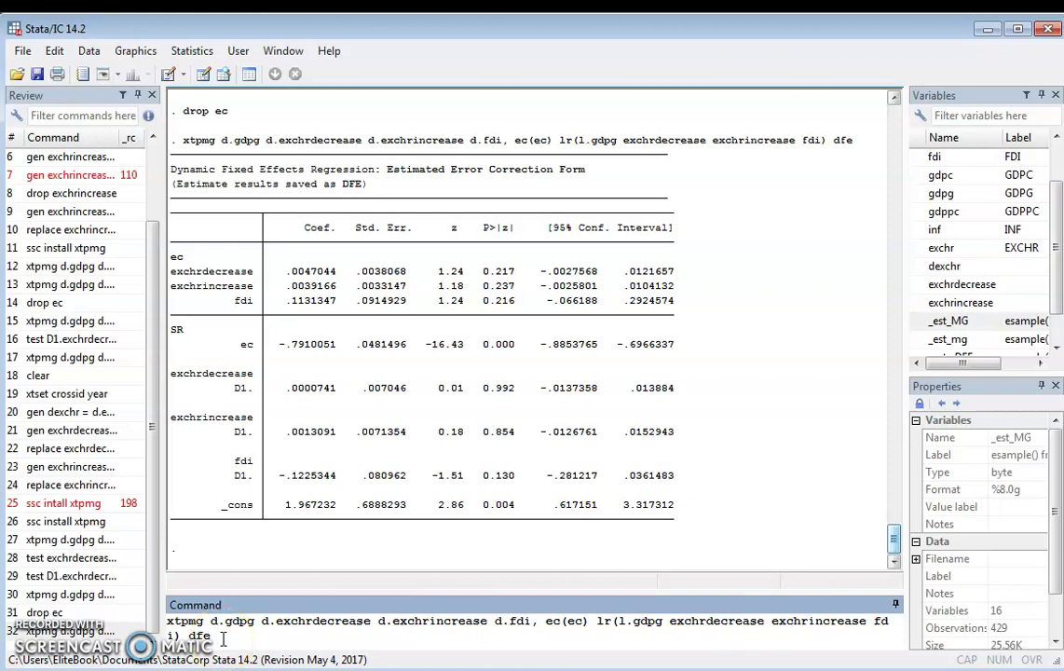
text(full)
key(Return)
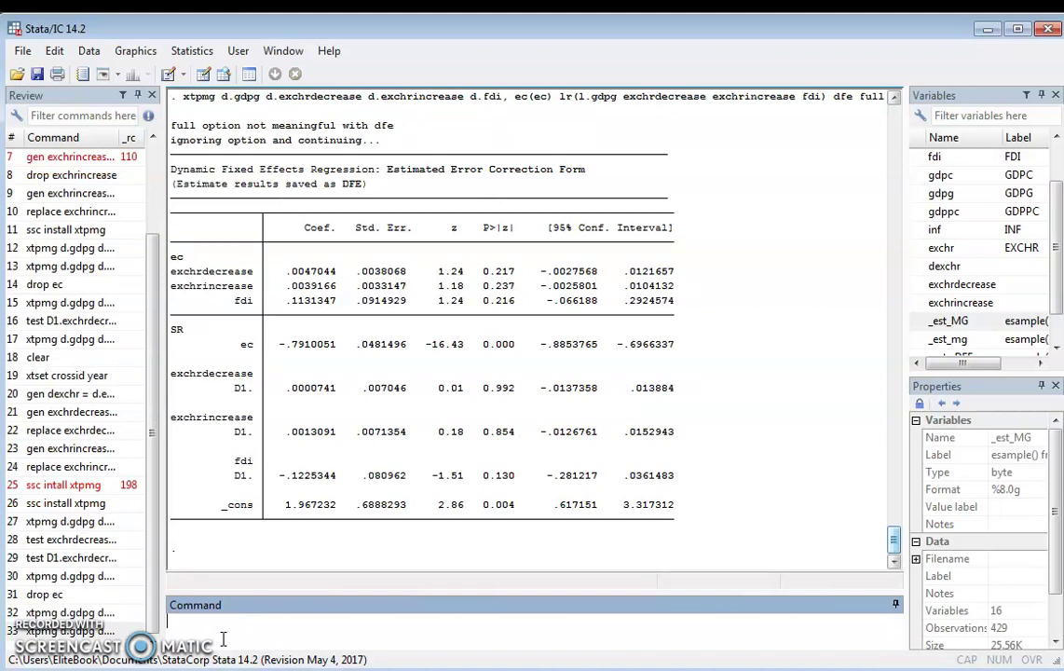
- Change dfe to mg in the last xtpmg command, keeping full, and run it for country-level estimates
click(121, 628)
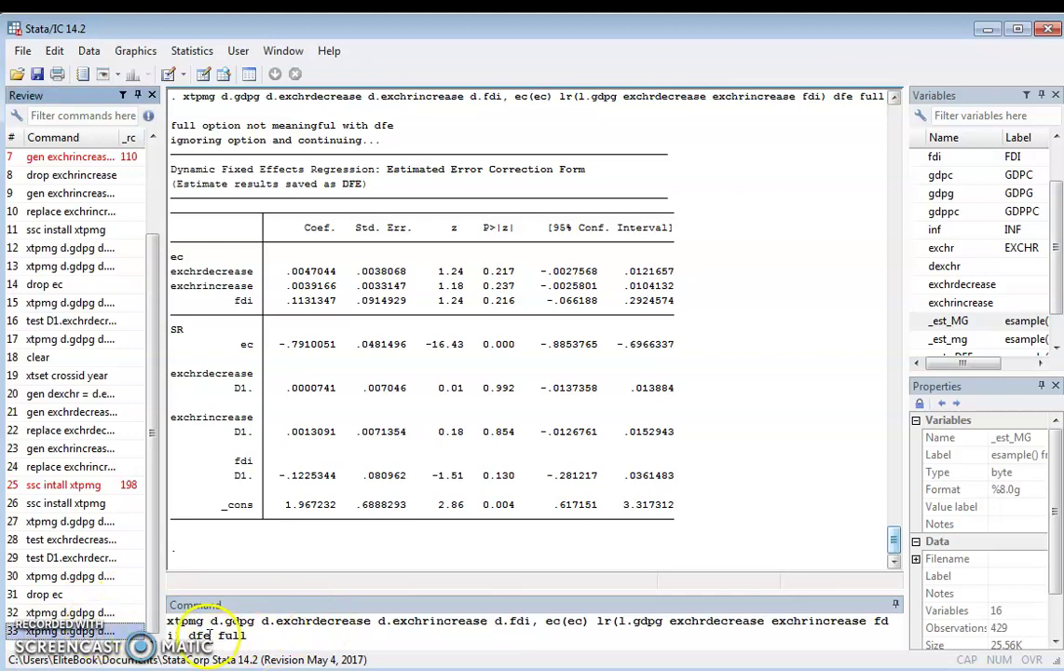
double_click(199, 635)
text(mg)
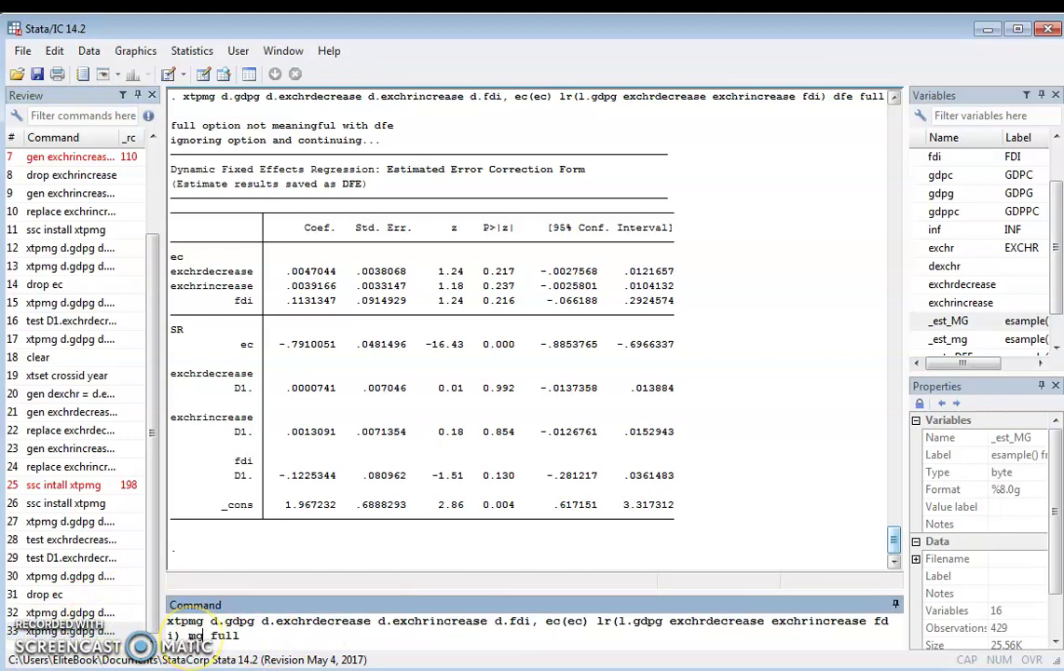
key(Return)
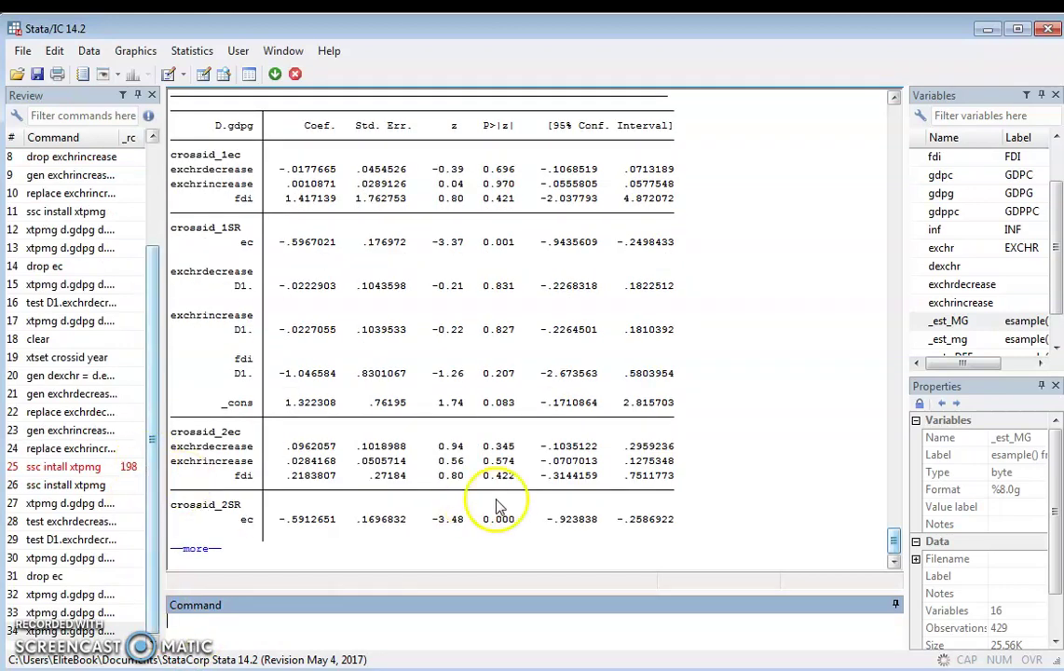
- Examine the long-run and short-run mean group estimates for crossid 1 to 3 and check the country panels in the Data Editor
scroll(891, 545, up, 8)
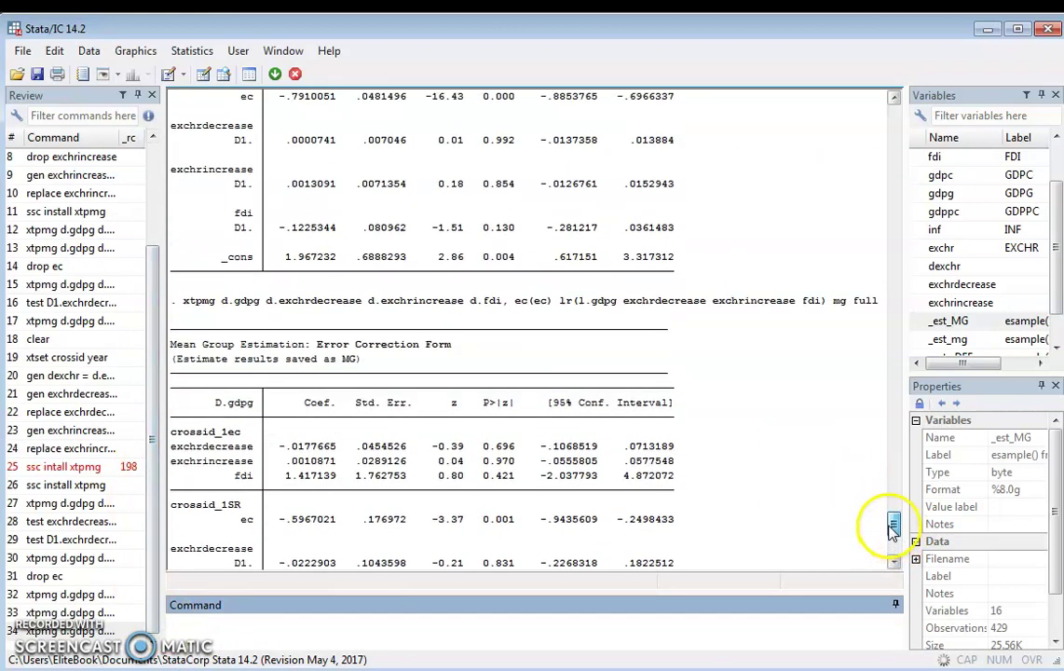
scroll(892, 548, down, 8)
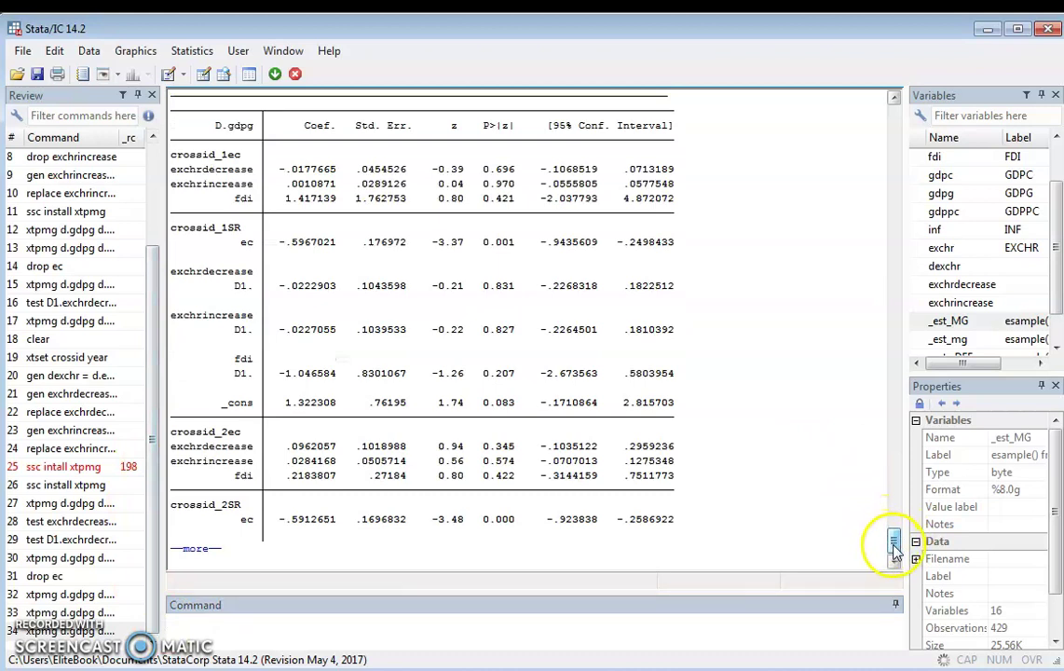
scroll(892, 547, up, 2)
scroll(891, 545, down, 2)
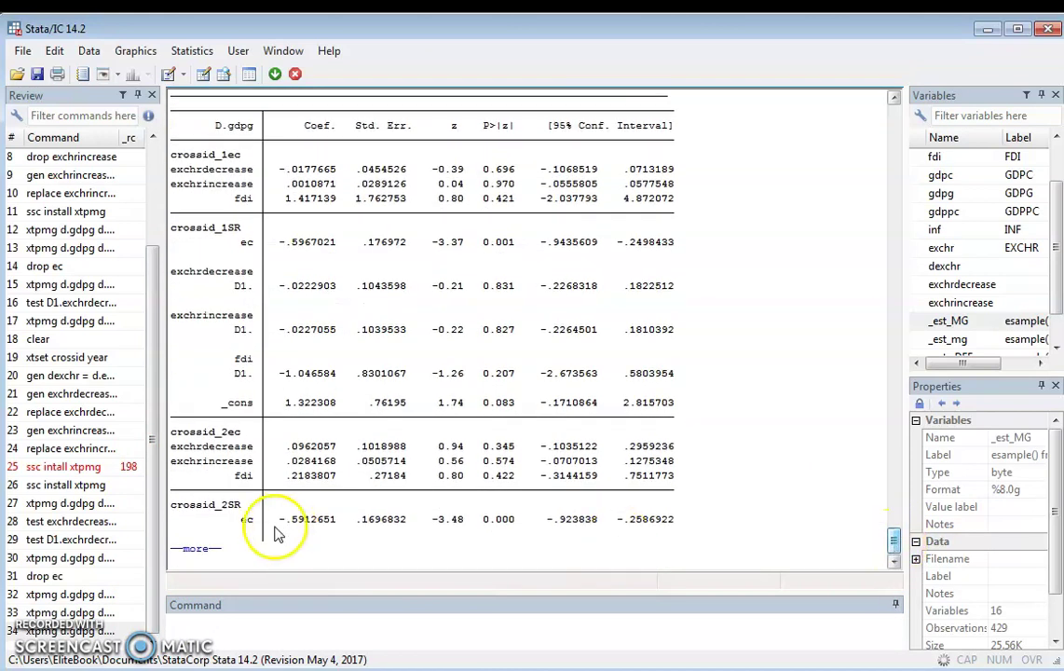
click(198, 556)
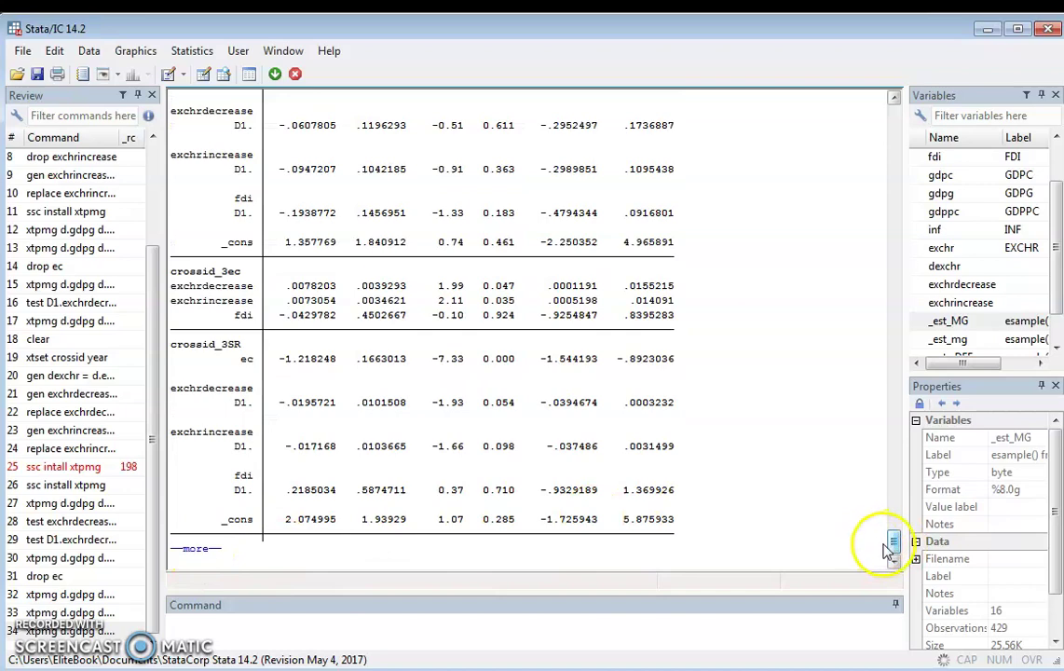
mouse_move(892, 542)
mouse_down()
mouse_move(892, 506)
mouse_move(893, 518)
mouse_up()
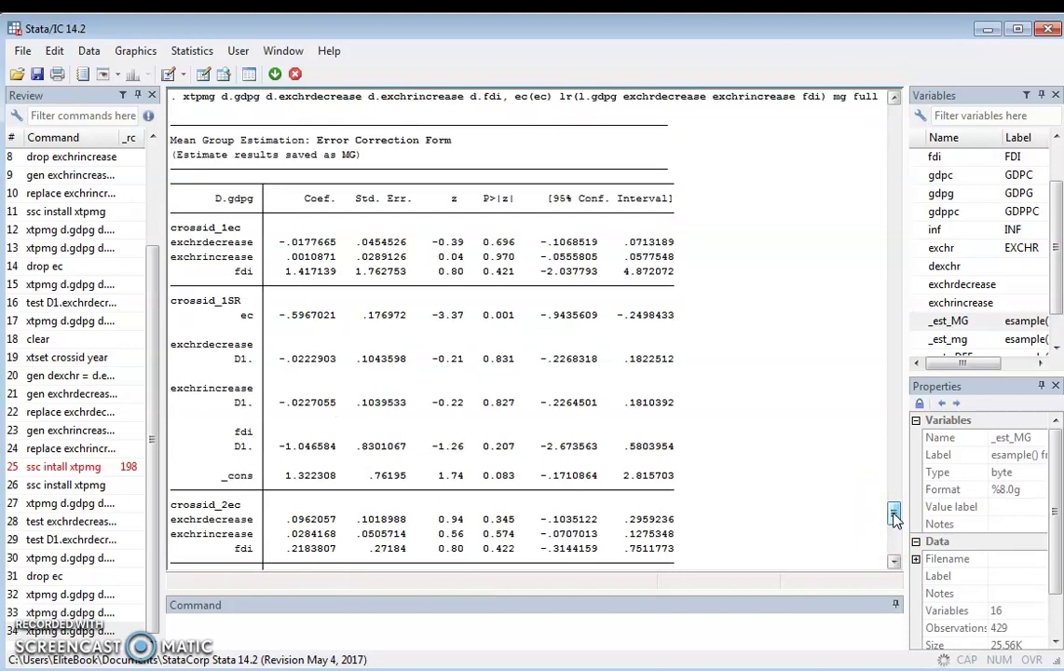
drag(892, 517, 893, 529)
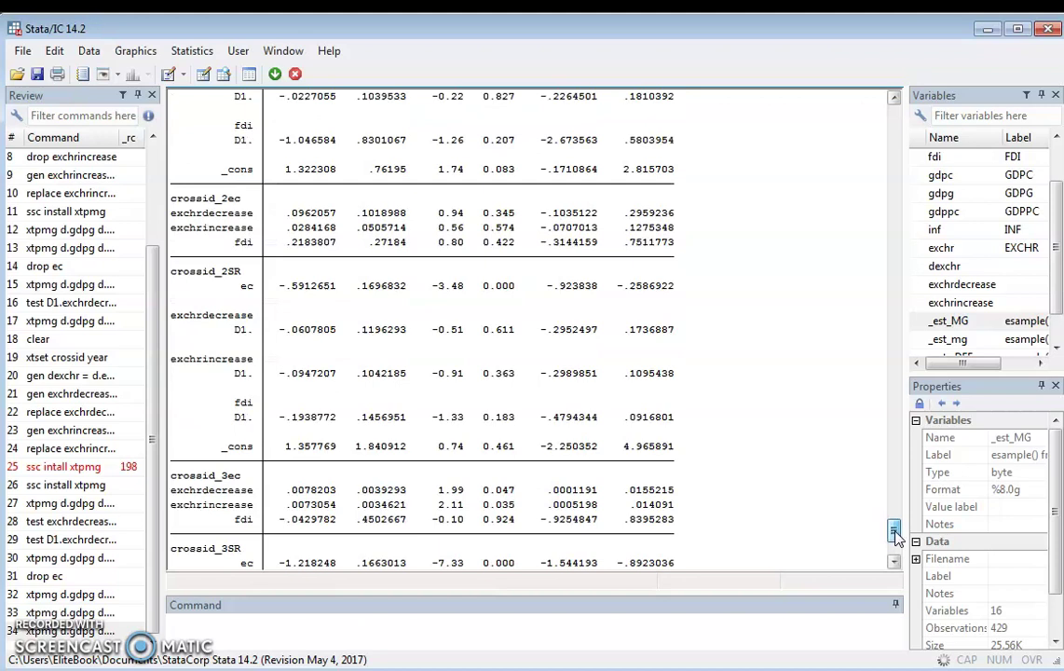
click(202, 75)
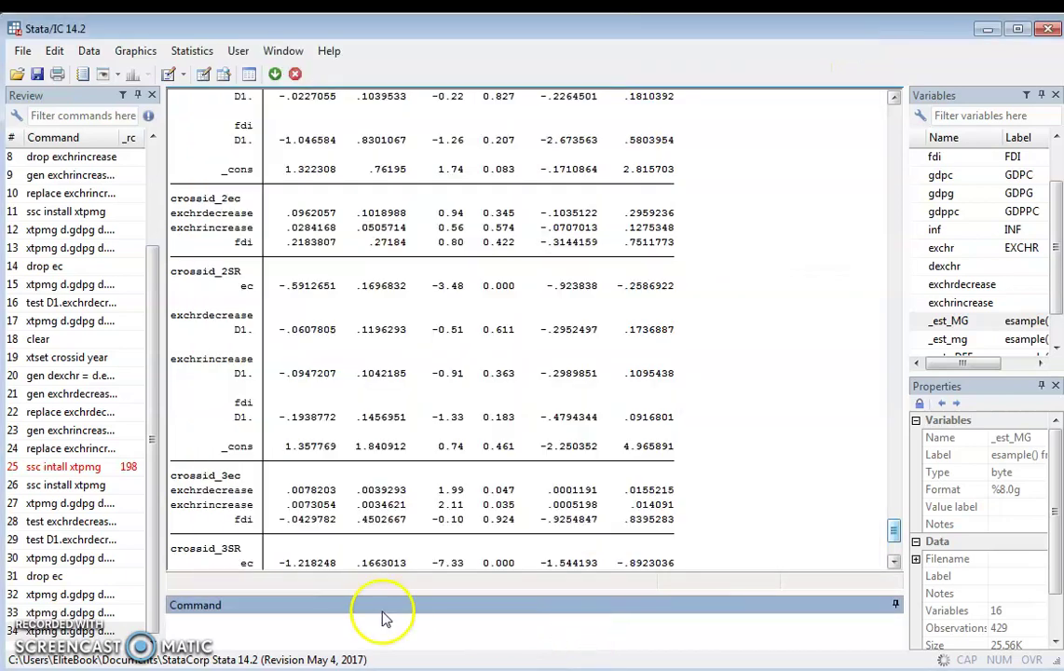
click(892, 563)
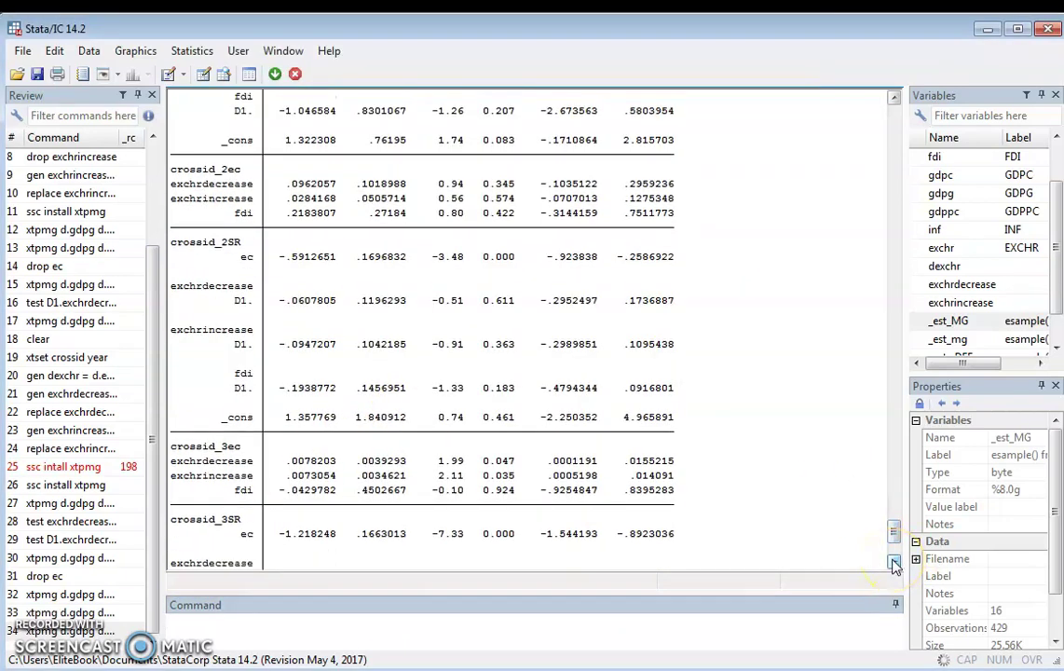
click(893, 562)
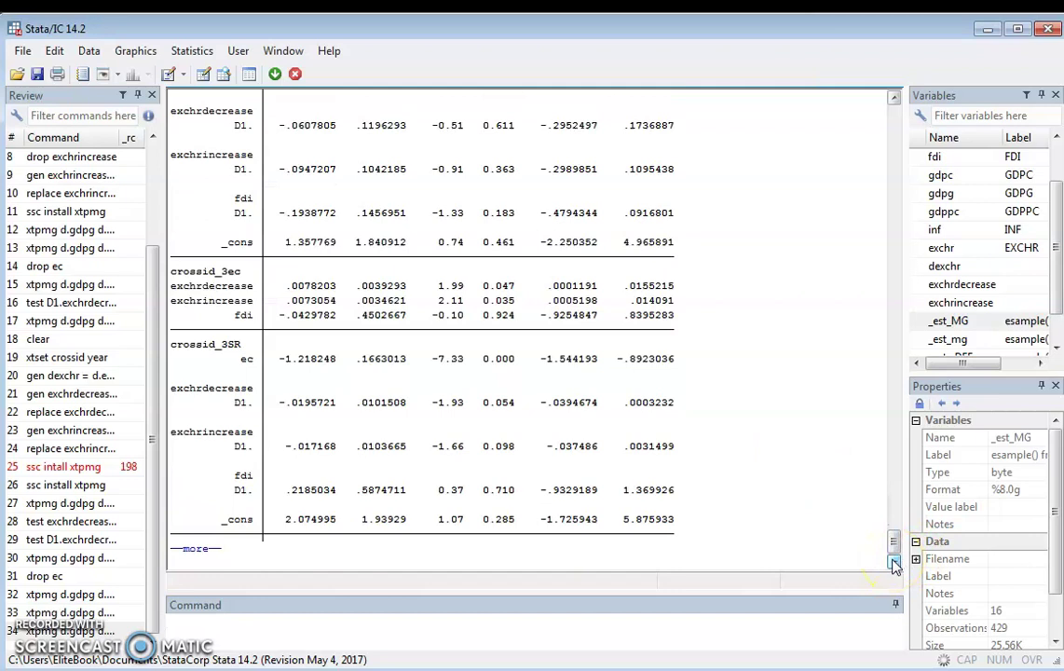
- Continue the paused xtpmg output through the remaining country-level mean group estimates, up to the end of crossid 11
click(203, 549)
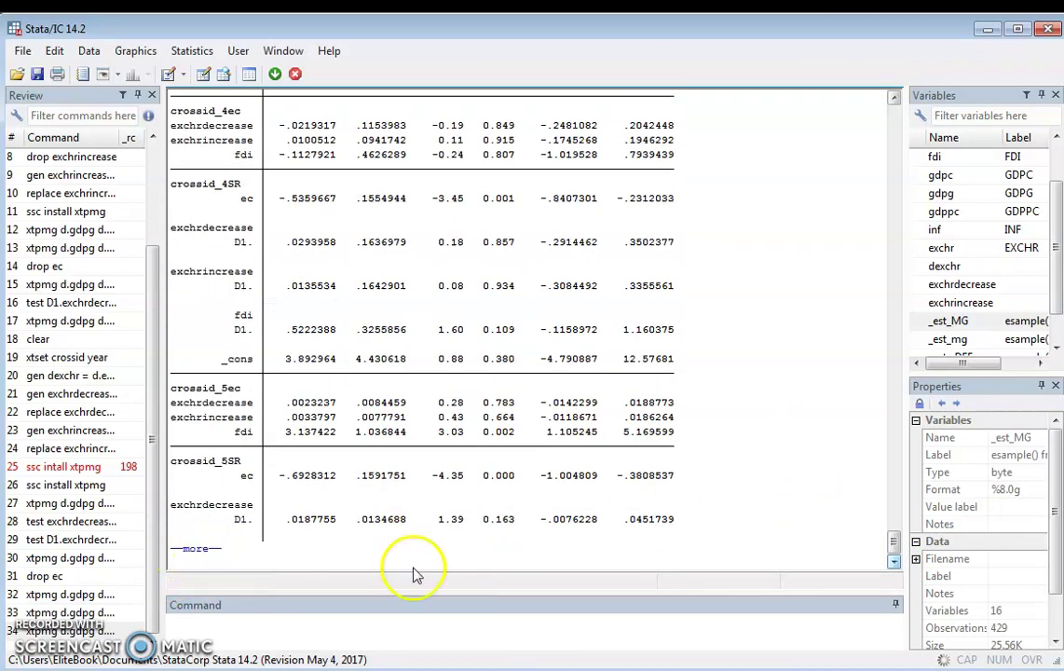
click(197, 549)
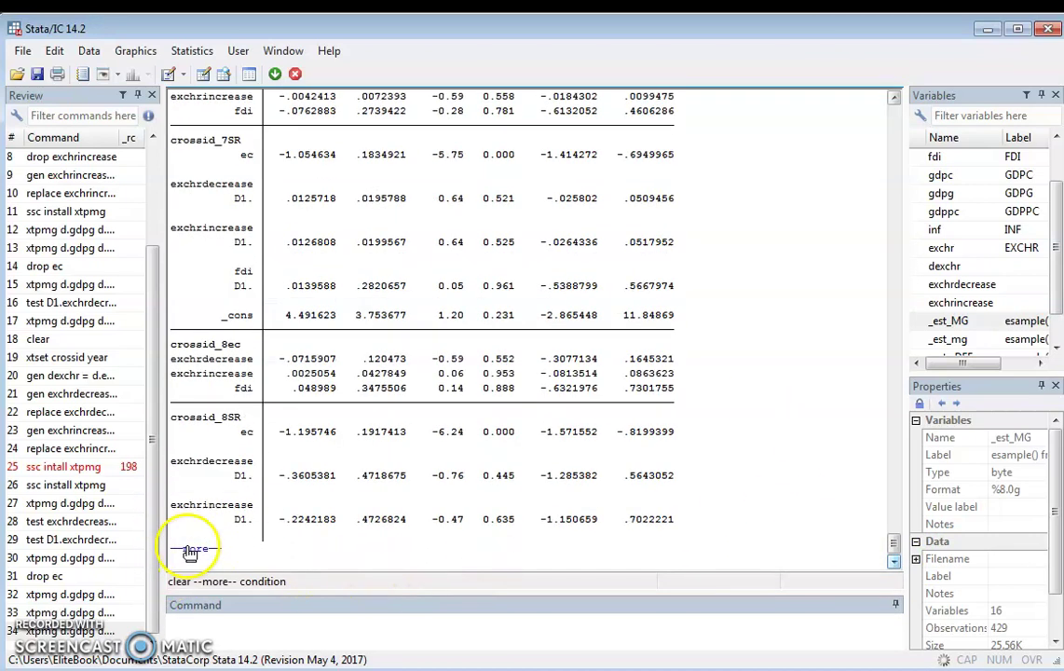
click(193, 549)
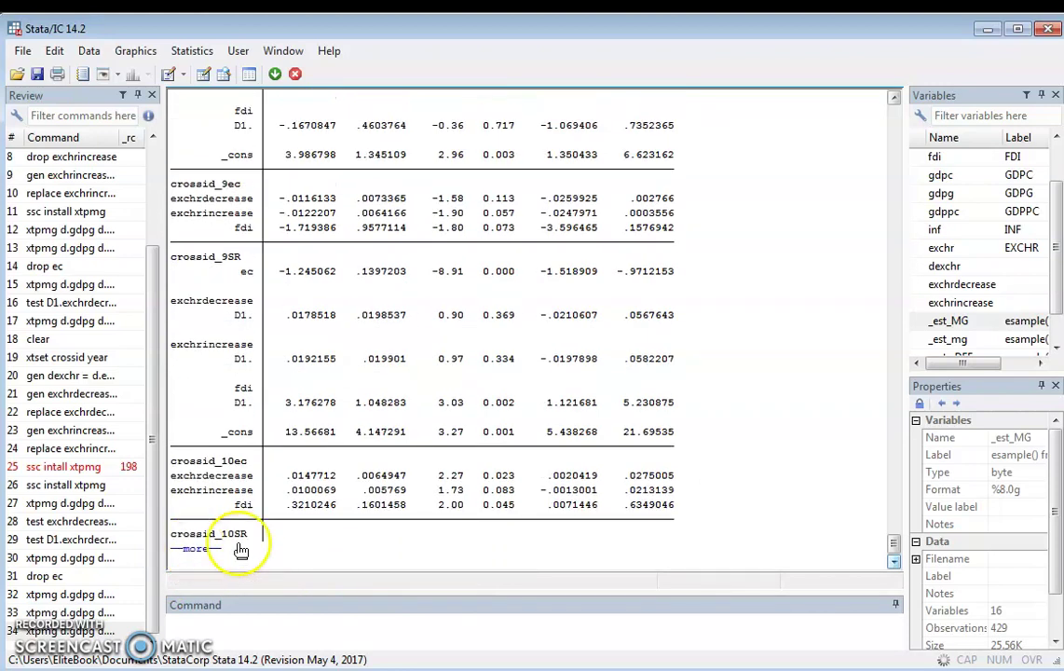
click(199, 549)
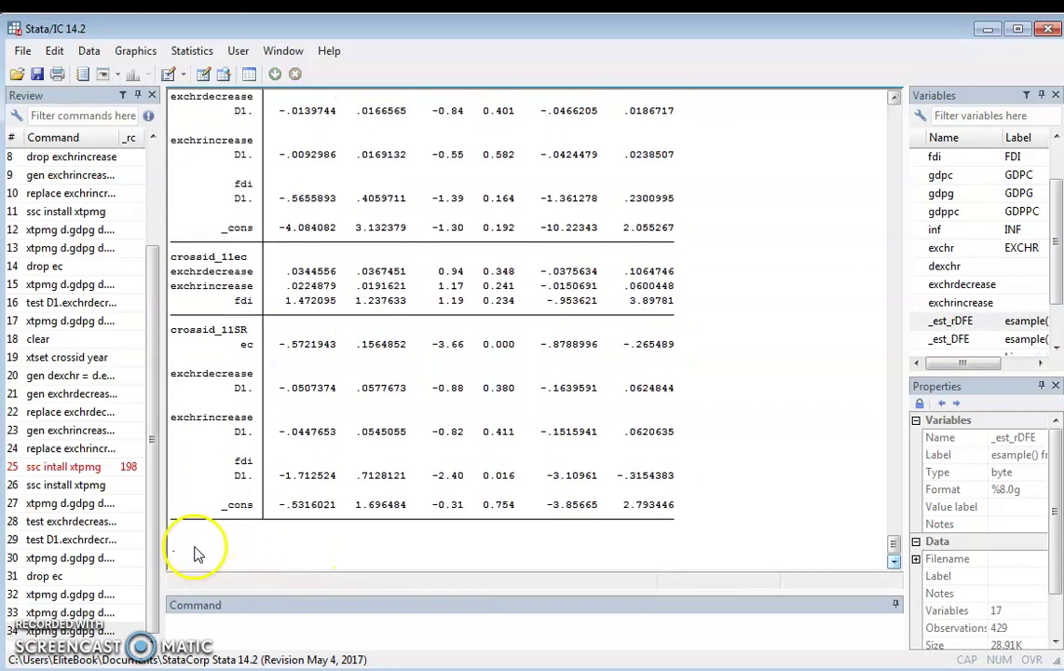
mouse_move(893, 545)
mouse_down()
mouse_move(893, 506)
mouse_move(894, 559)
mouse_up()
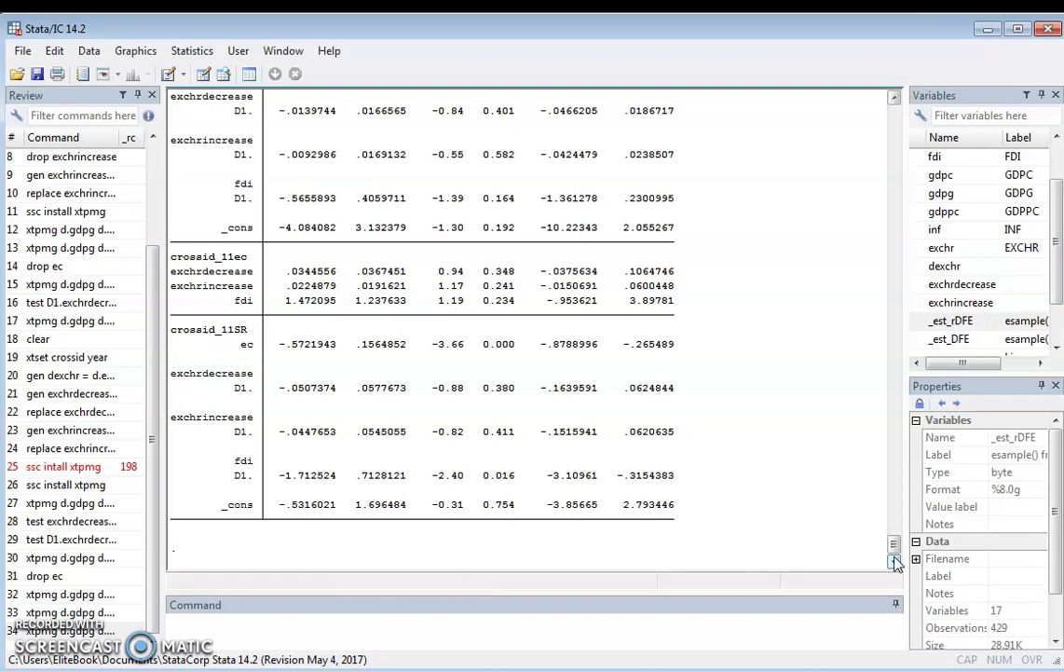
click(893, 561)
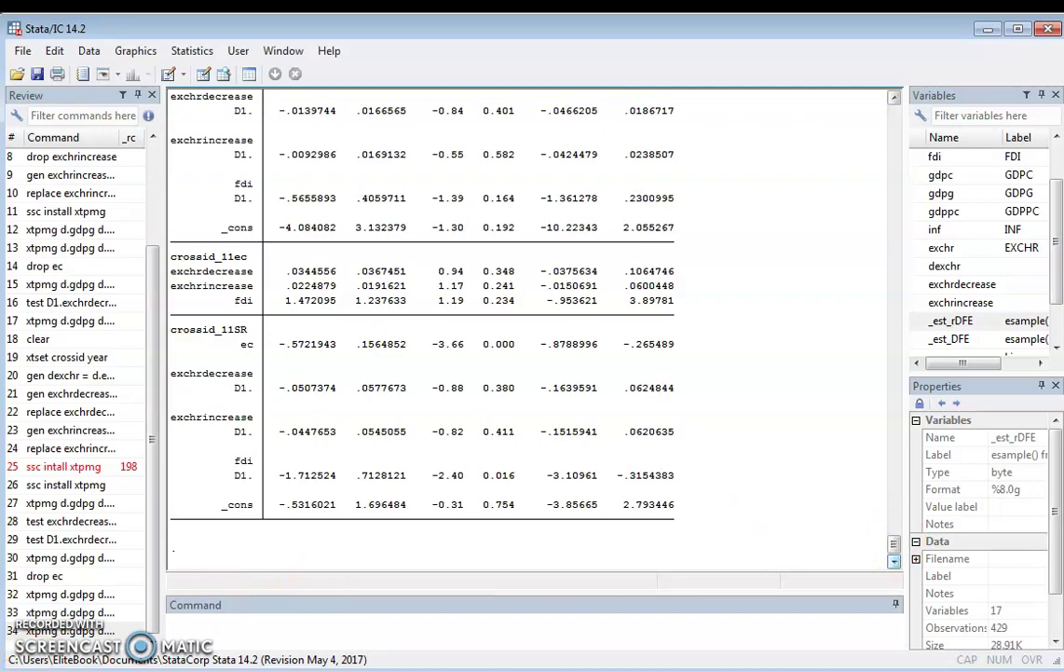